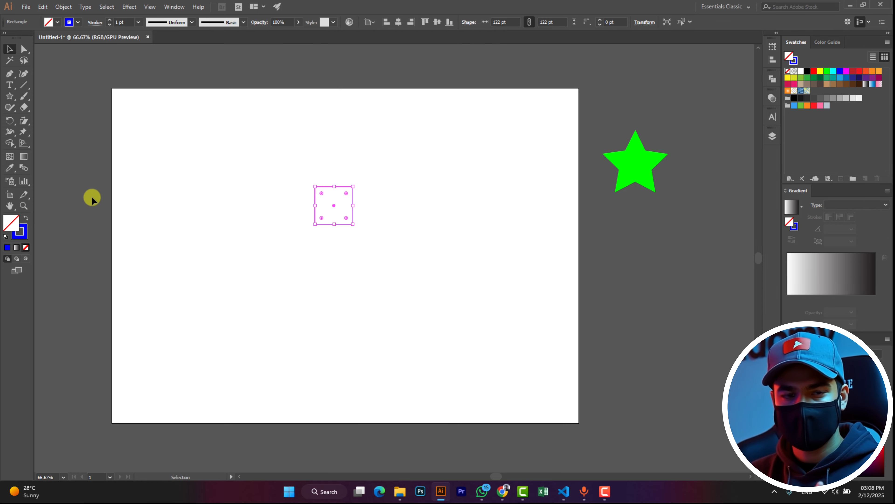
- Bring the green star to the front of the stacking order
left_click(626, 161)
right_click(627, 166)
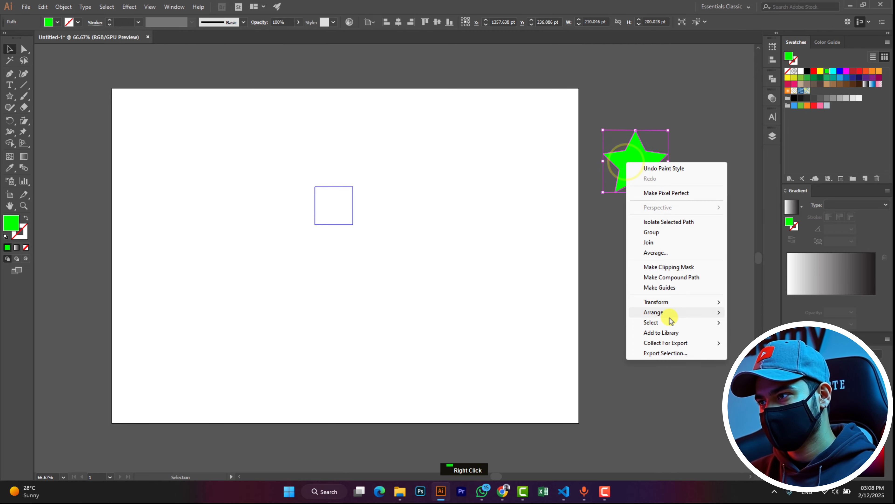
left_click(754, 312)
double_click(660, 244)
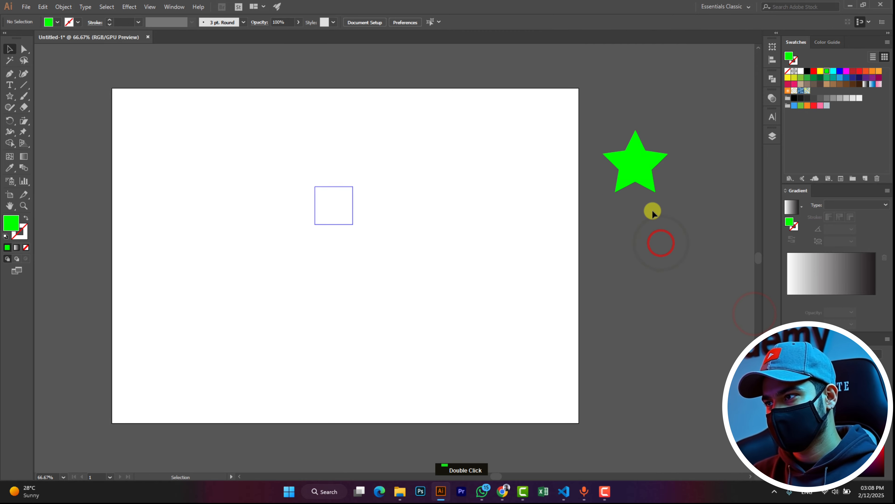
- Replace the outlined square with the star using the replaceItems script, set to Top object with Fit to element size
left_click(646, 151)
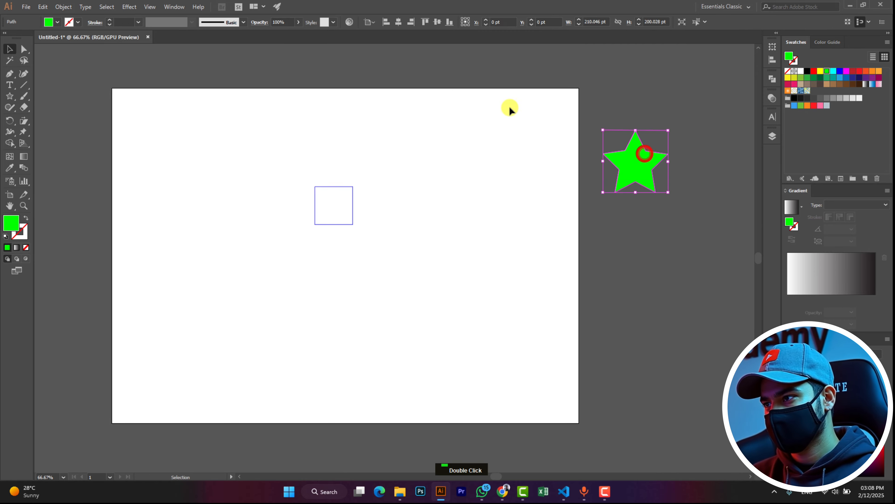
left_click(353, 200, "shift")
left_click(26, 6)
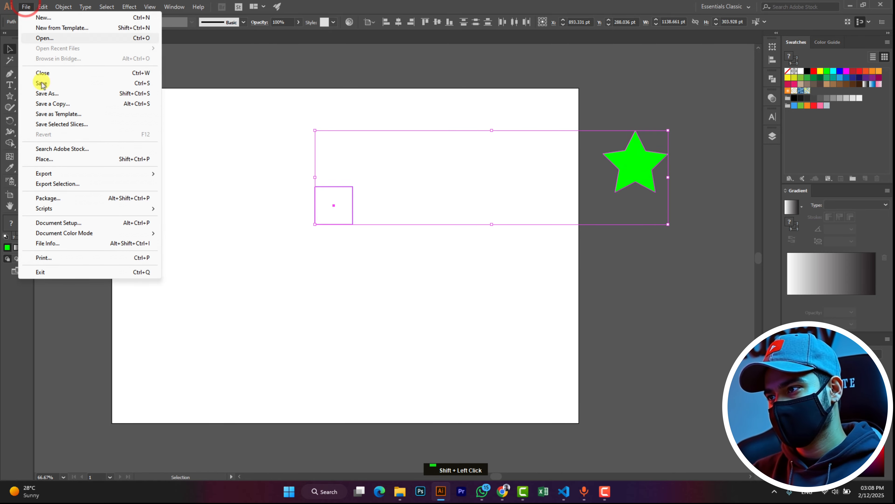
mouse_move(59, 208)
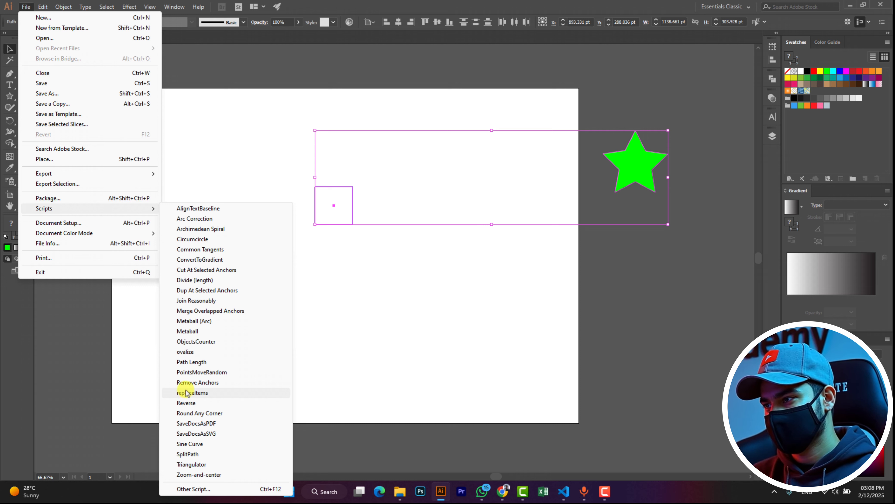
left_click(201, 396)
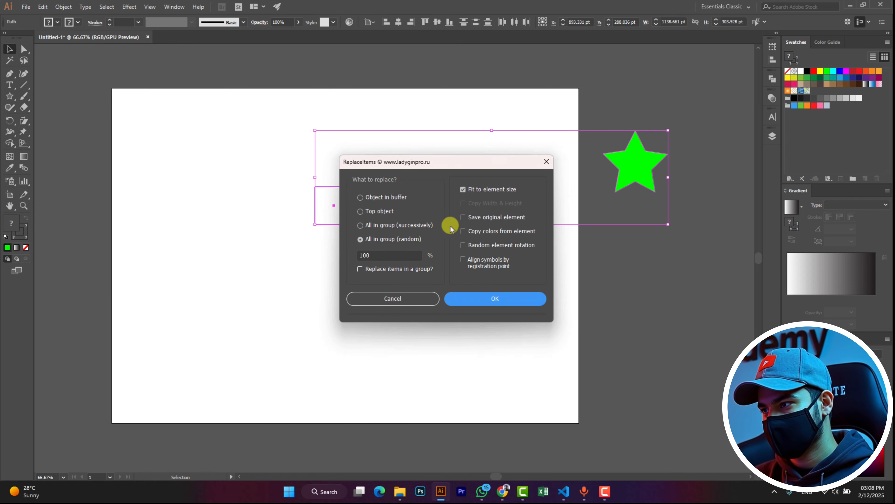
left_click(384, 212)
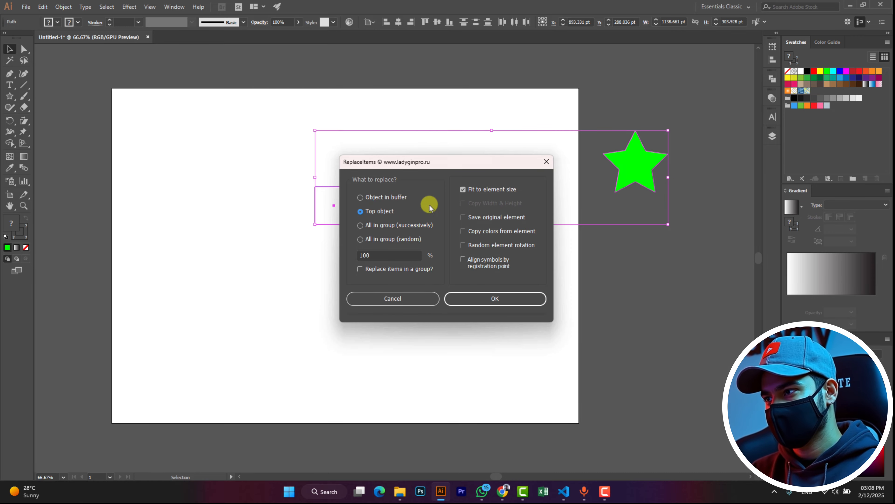
left_click(481, 300)
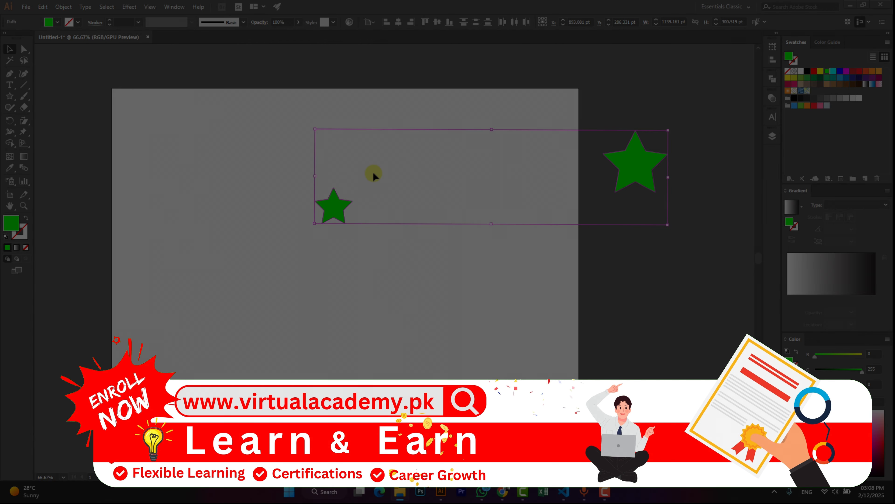
left_click(224, 121)
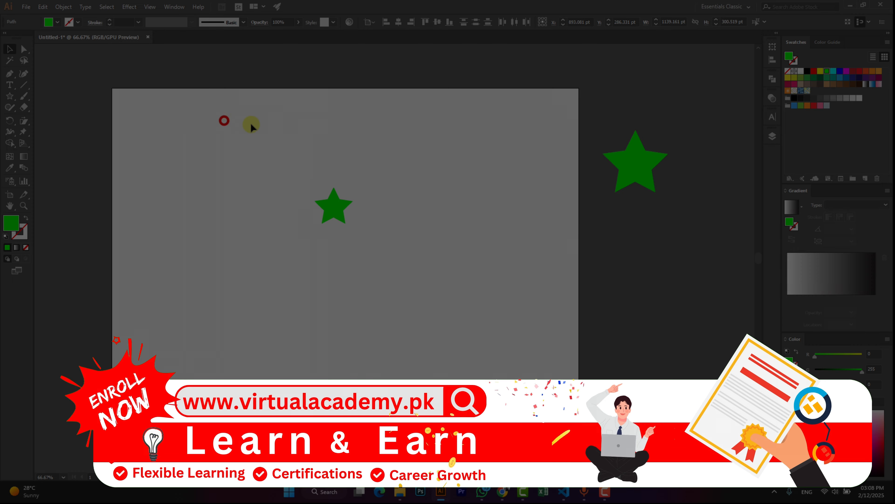
- Delete all artwork in the document
key("ctrl+a")
key("Delete")
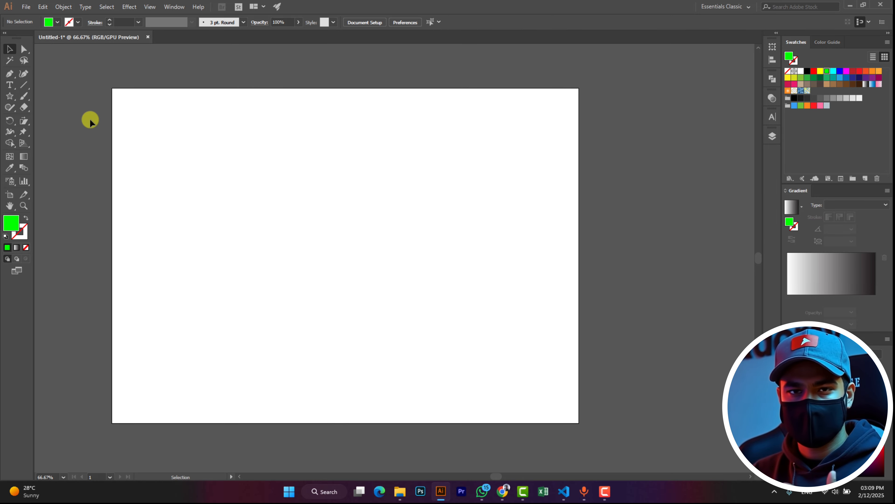
- Draw a rectangle about 1421 × 1003 pt that fills the artboard except for a narrow margin
left_click_drag(16, 99, 53, 95)
left_click_drag(124, 98, 155, 128)
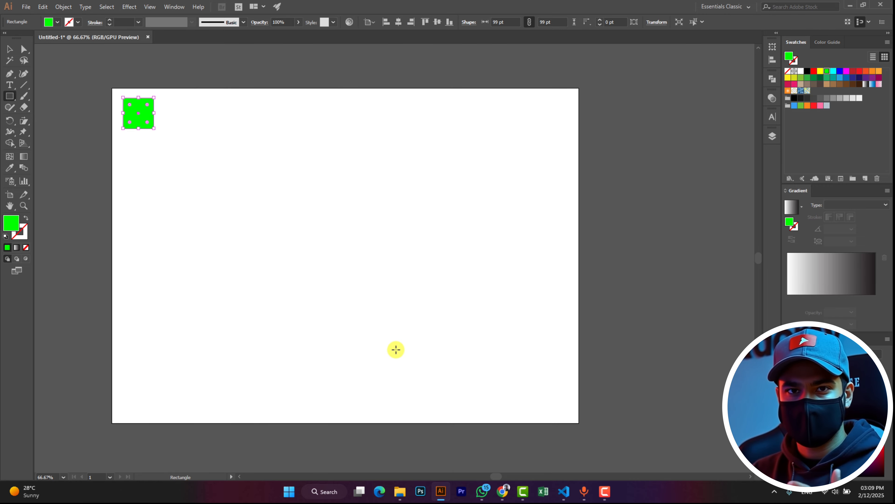
key("ctrl+z")
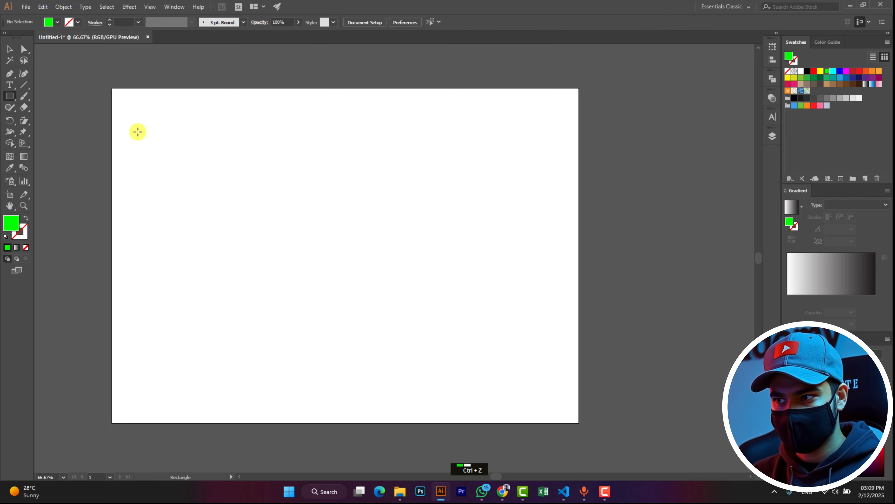
left_click_drag(124, 99, 565, 410)
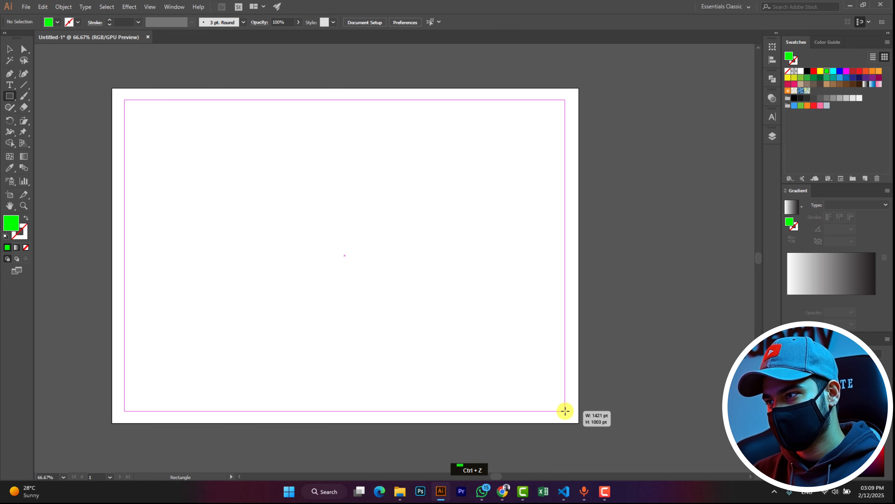
left_click_drag(565, 410, 565, 411)
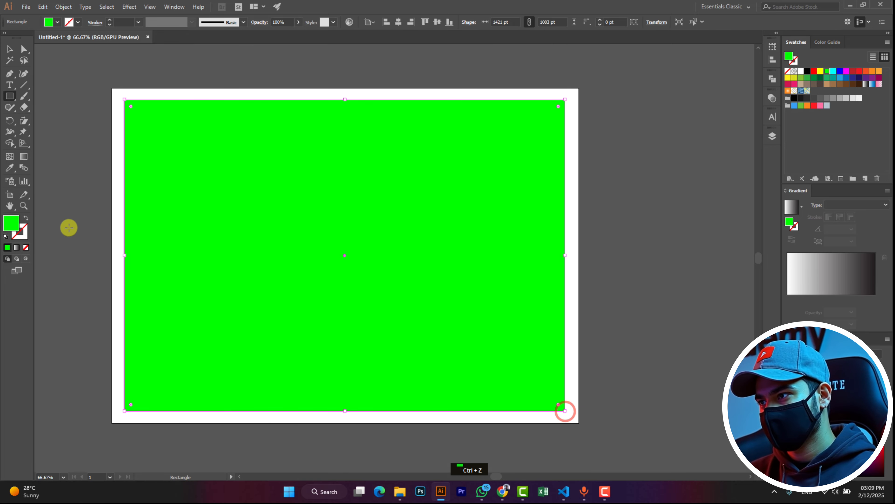
- Give the large rectangle no fill and a black stroke
left_click(27, 219)
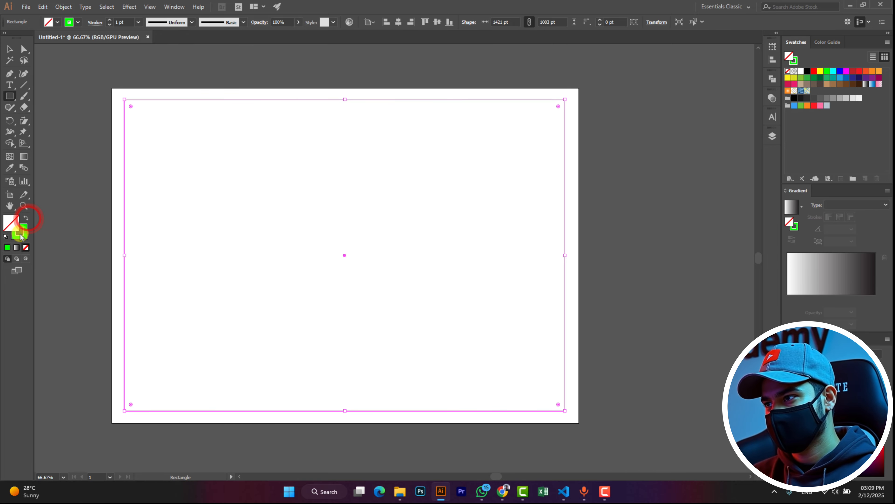
left_click(7, 247)
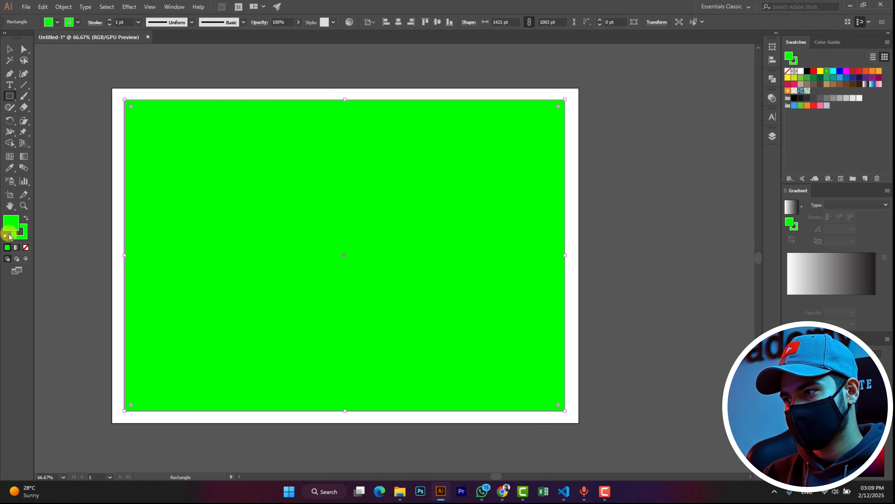
double_click(26, 247)
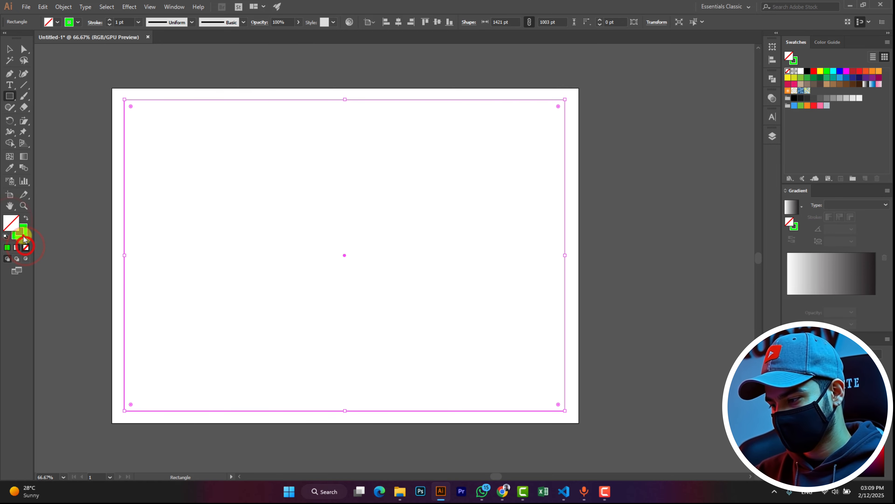
left_click(806, 71)
- Split the rectangle into a grid of 10 rows and 14 columns, with Preview on
left_click(62, 7)
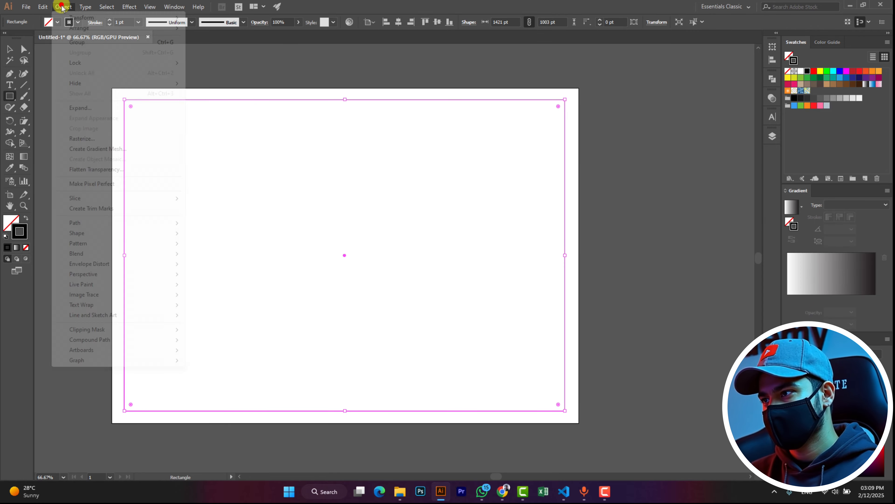
mouse_move(104, 225)
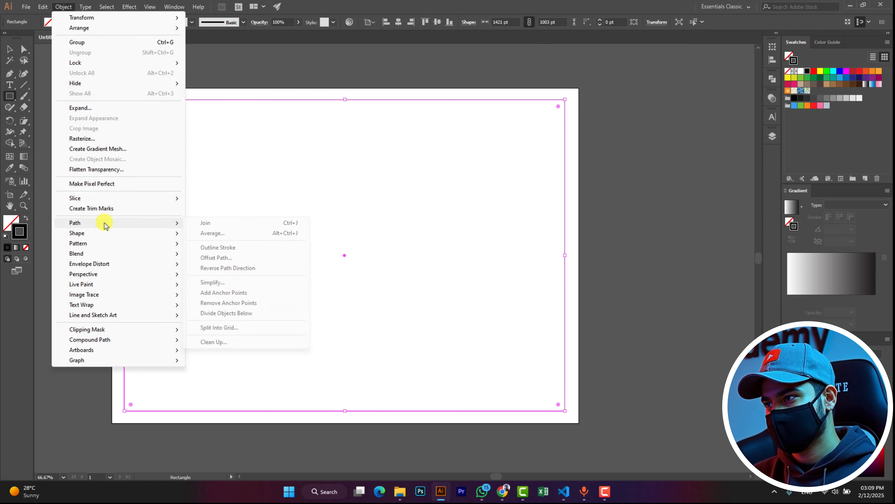
left_click(215, 328)
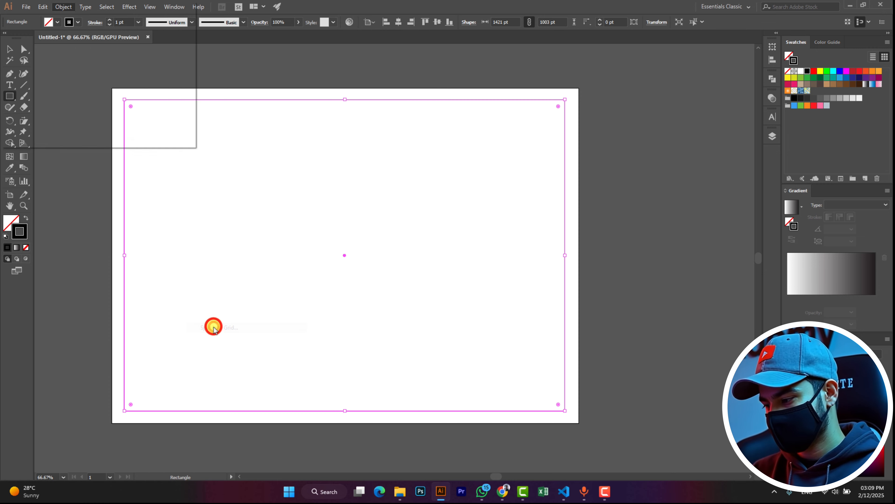
left_click_drag(90, 5, 405, 165)
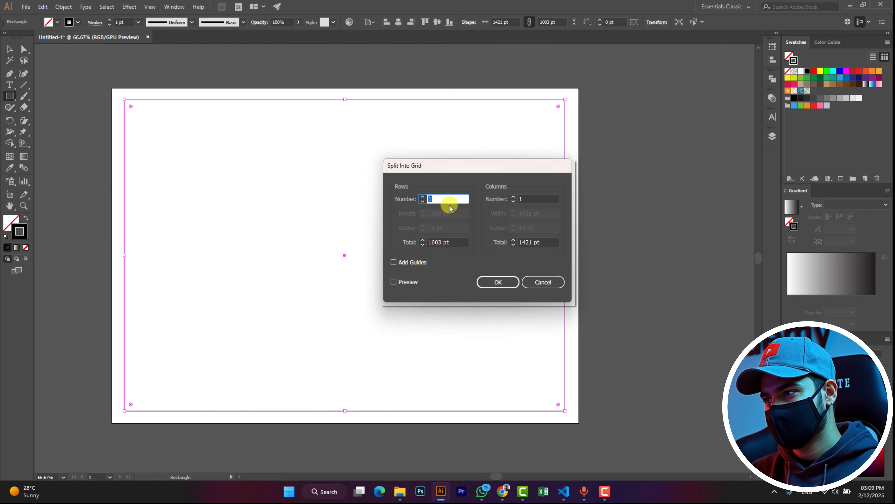
left_click(407, 285)
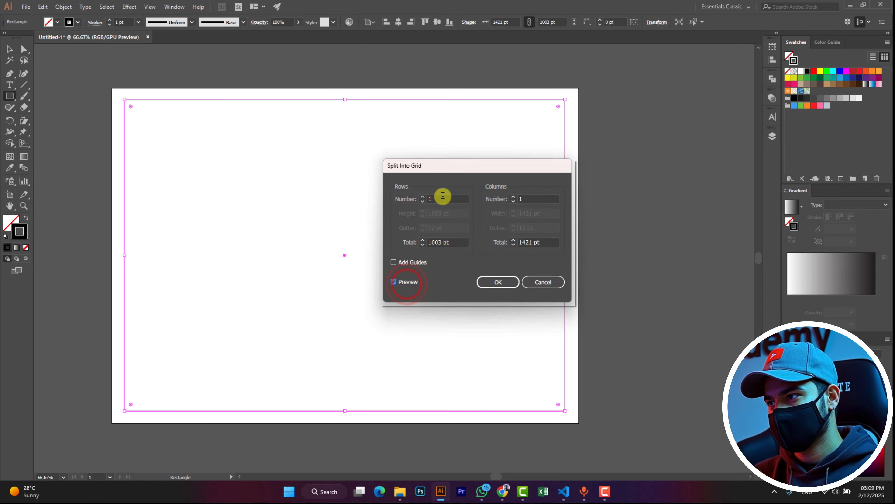
type("1")
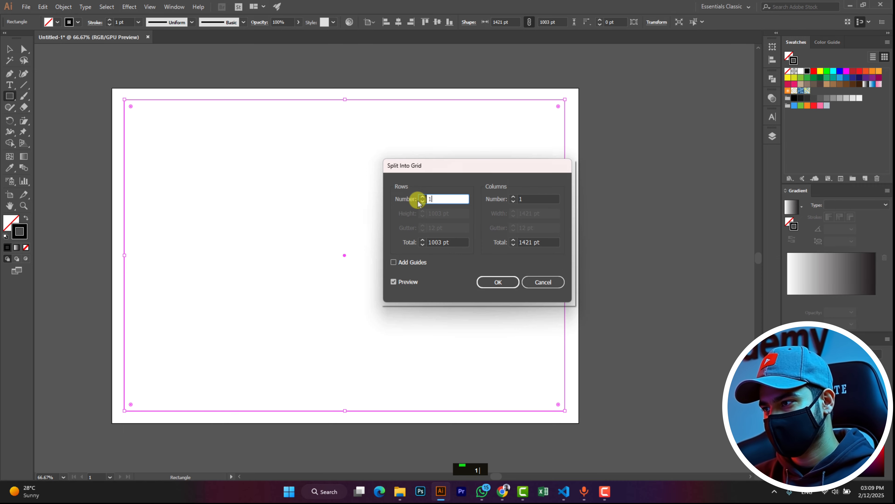
type("0")
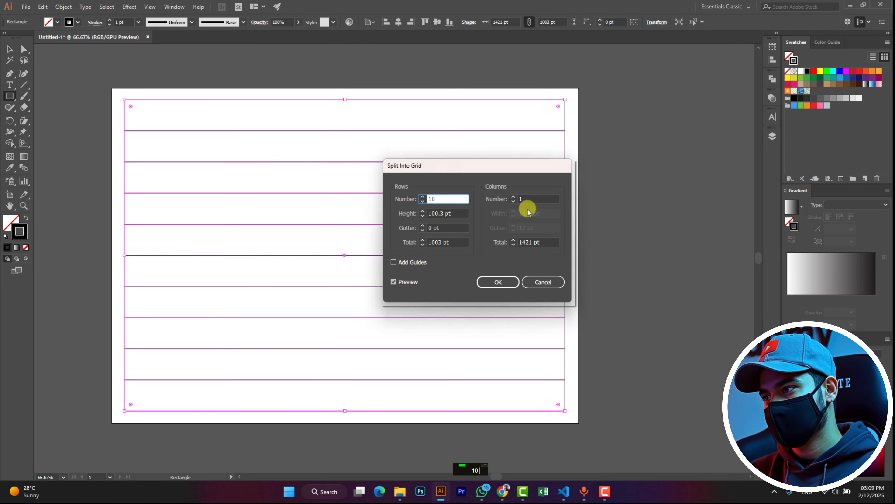
left_click(530, 200)
type("4")
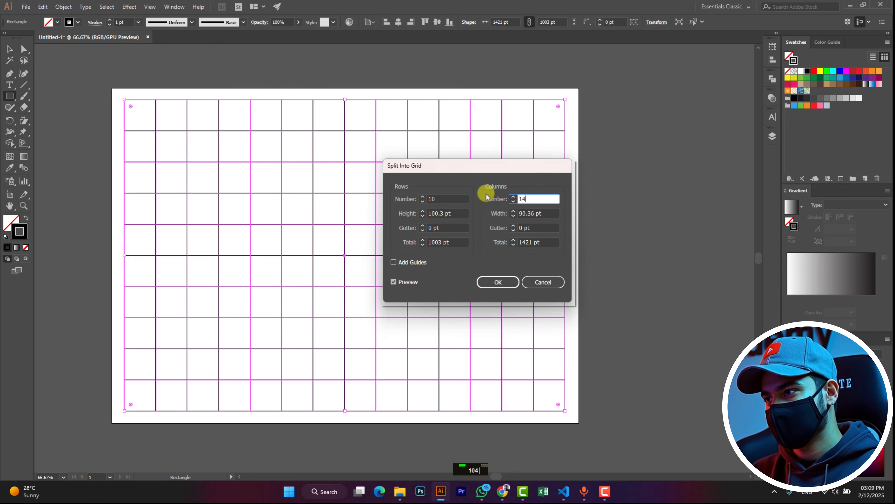
left_click(500, 282)
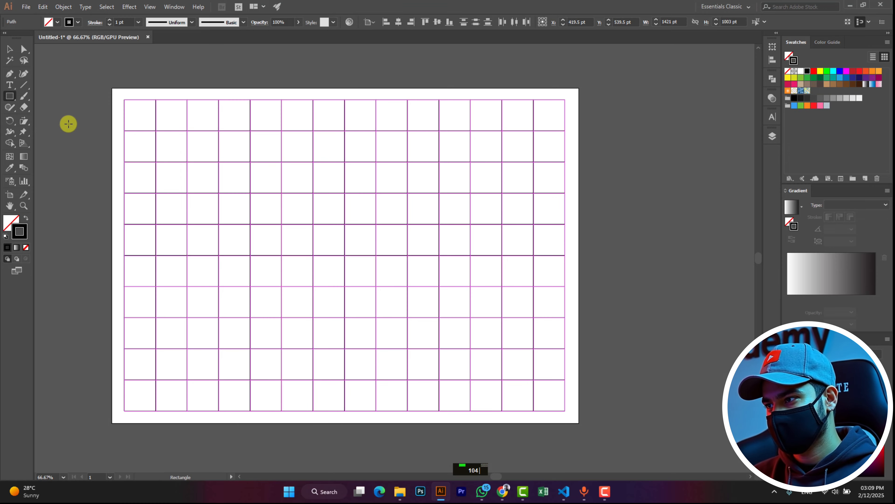
- Draw a circle about 336 pt in diameter on the empty canvas to the right of the artboard
right_click(7, 96)
left_click(37, 120)
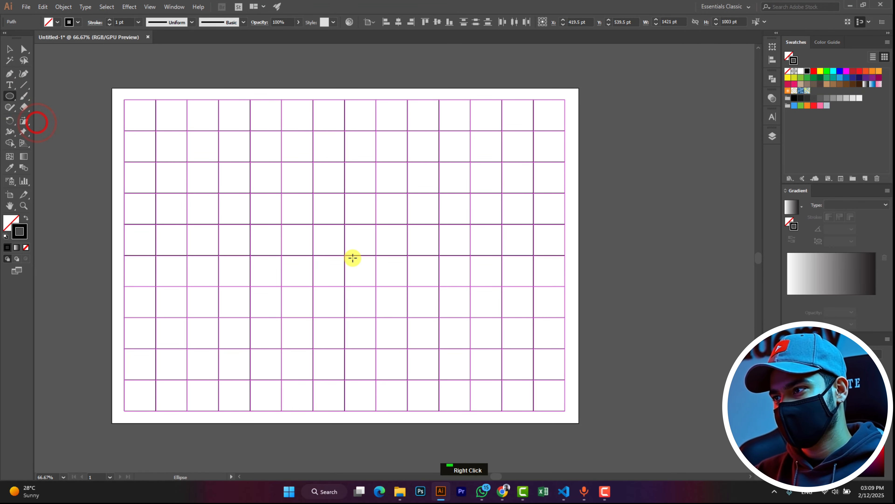
scroll(641, 293, "right", 3)
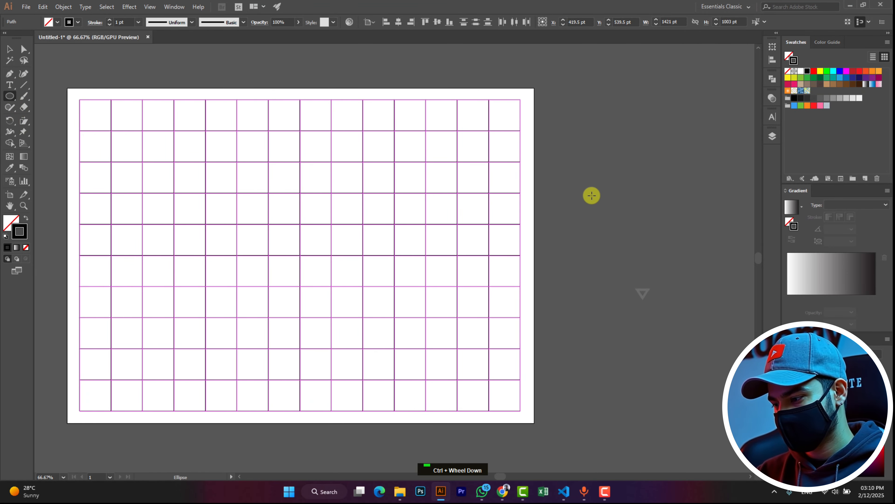
left_click_drag(591, 195, 670, 300)
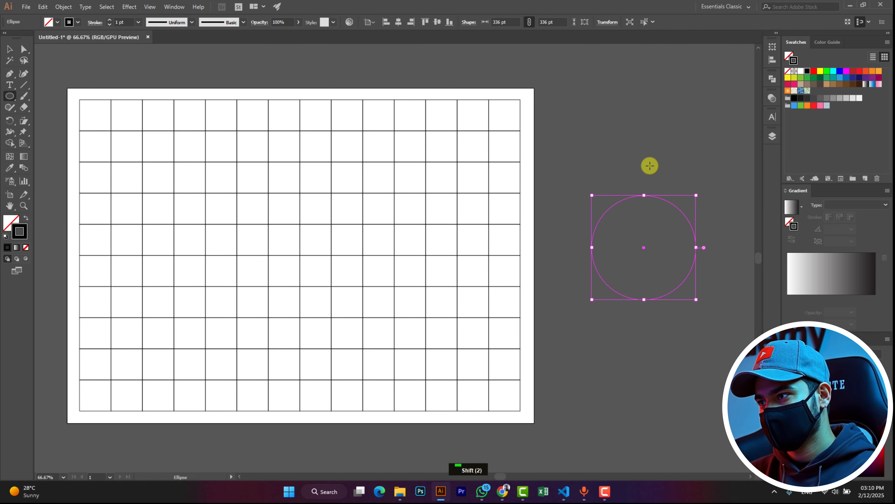
- Draw a vertical line about 456 pt long and a horizontal line about 477 pt long crossing near the circle's centre
left_click(24, 85)
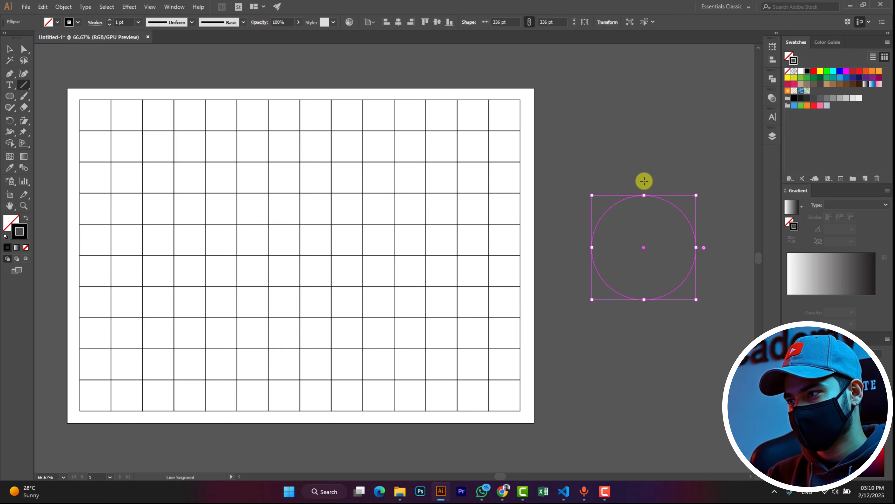
left_click_drag(644, 181, 639, 322)
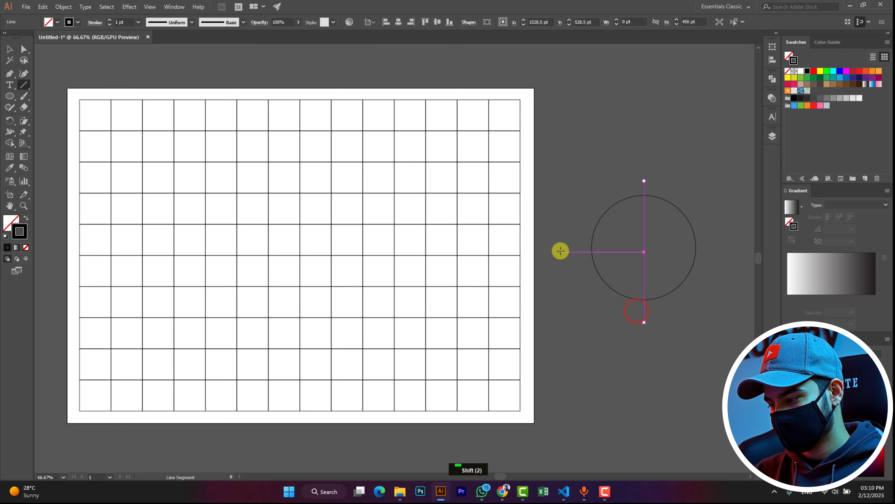
left_click_drag(570, 250, 716, 251)
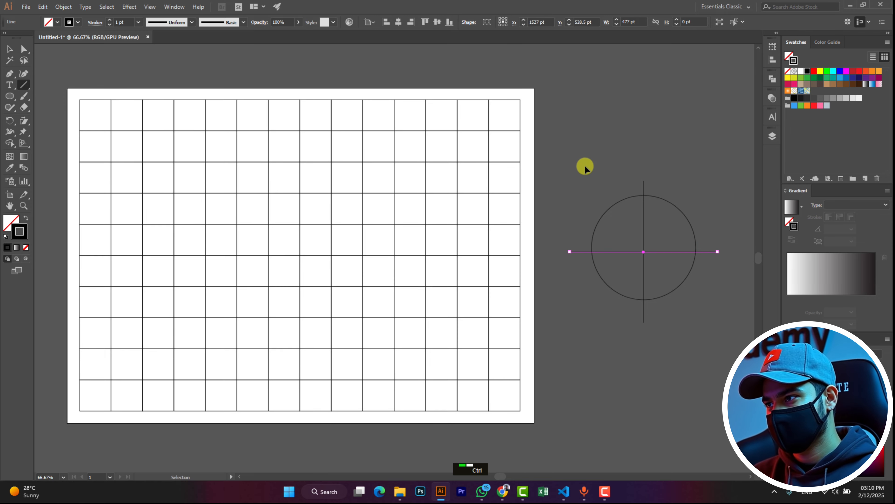
- Trim the circle and crossing lines with Shape Builder so only the upper-right quarter of the circle remains
left_click_drag(586, 167, 701, 353, "ctrl")
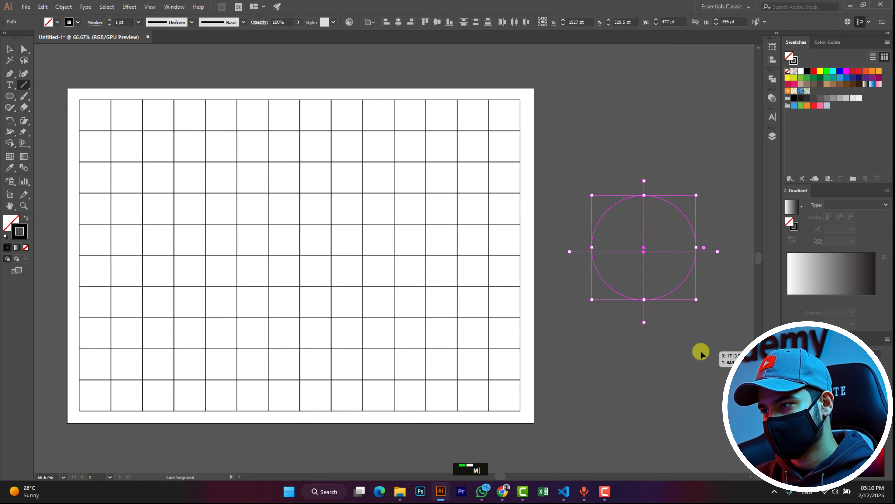
key("shift+m")
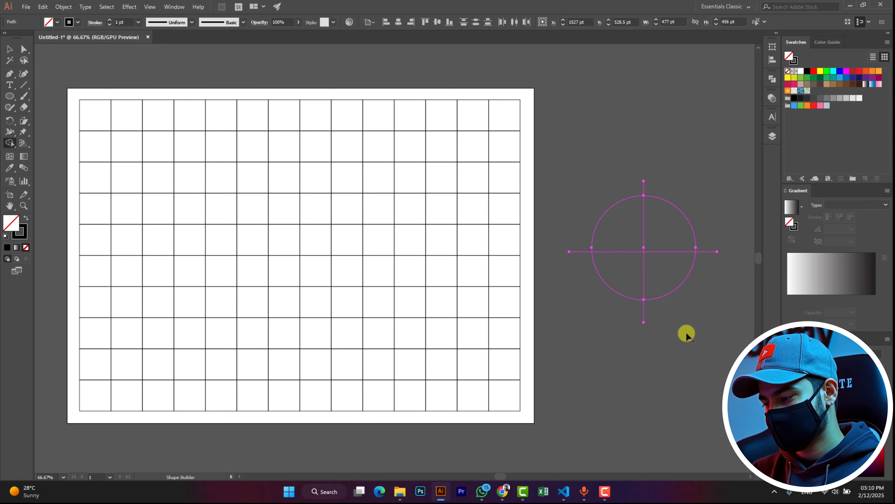
mouse_move(612, 188)
left_mouse_down("alt")
mouse_move(612, 330)
mouse_move(682, 282)
left_mouse_up("alt")
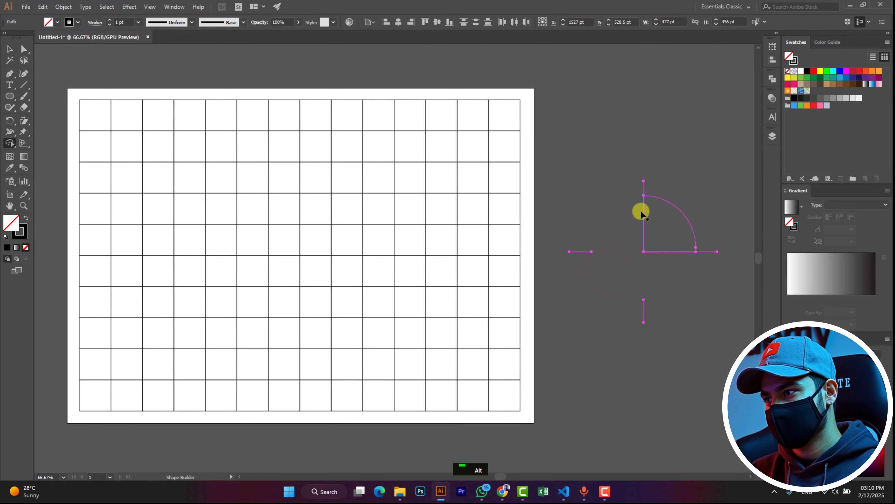
left_click(652, 190, "alt")
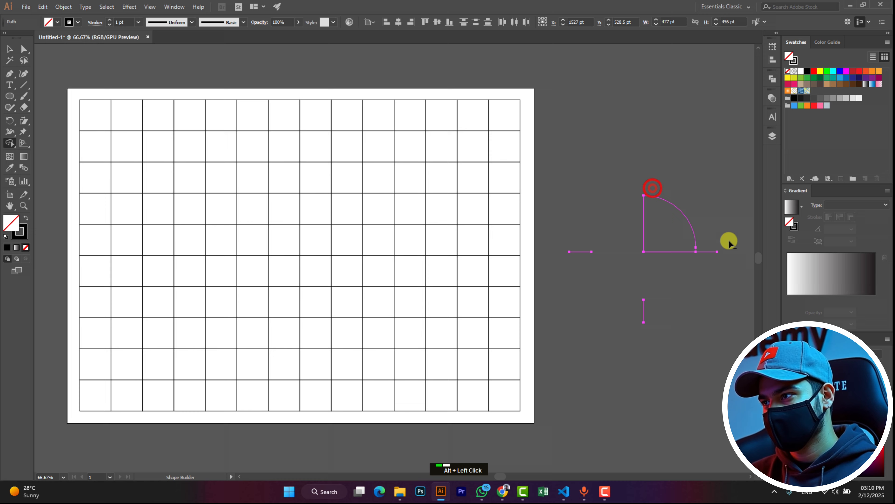
left_click(709, 244, "alt")
left_click_drag(647, 311, 613, 310, "alt")
left_click(580, 251, "alt")
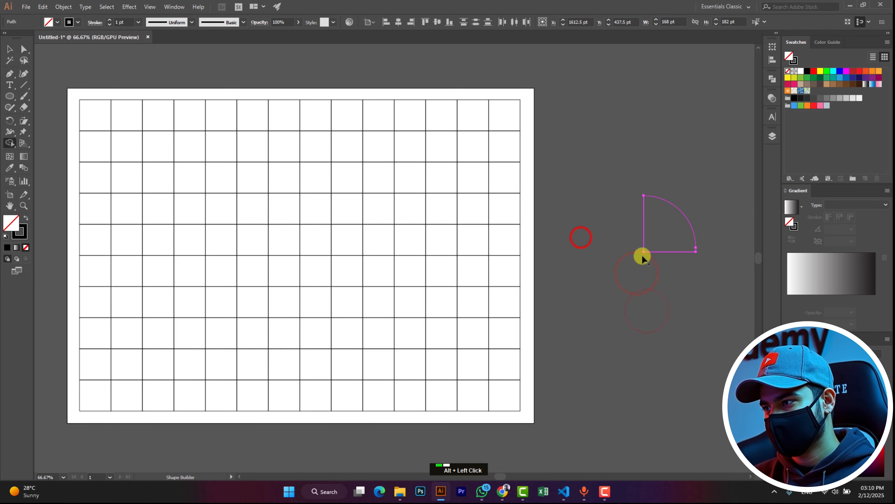
- Delete the leftover line segments overlapping the straight edges of the quarter circle
left_click(24, 49)
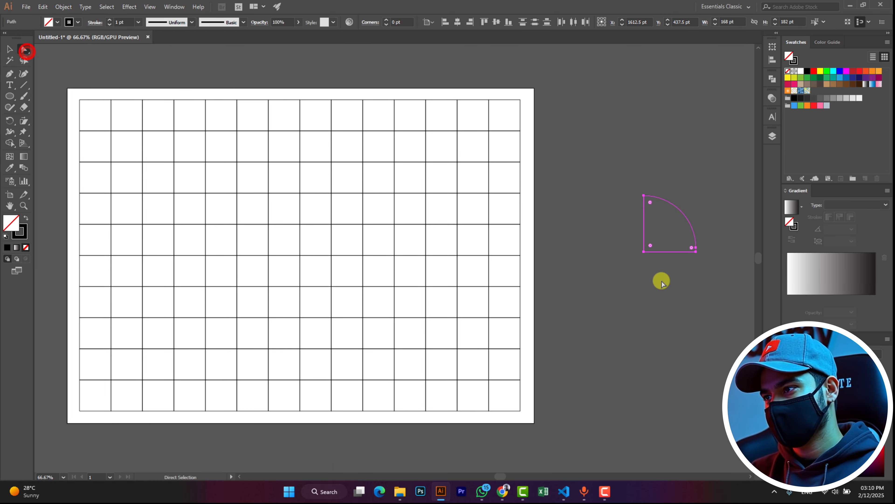
double_click(646, 290)
double_click(664, 252)
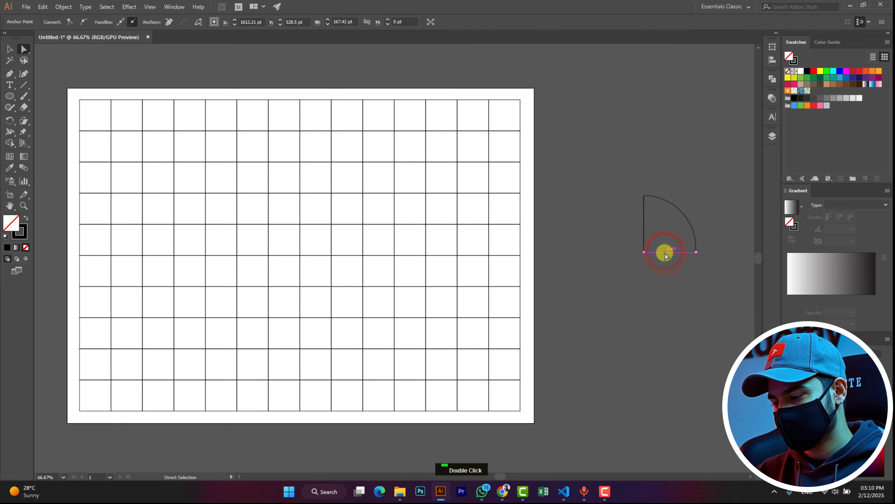
left_click(667, 302)
left_click_drag(625, 202, 703, 266)
key("Delete")
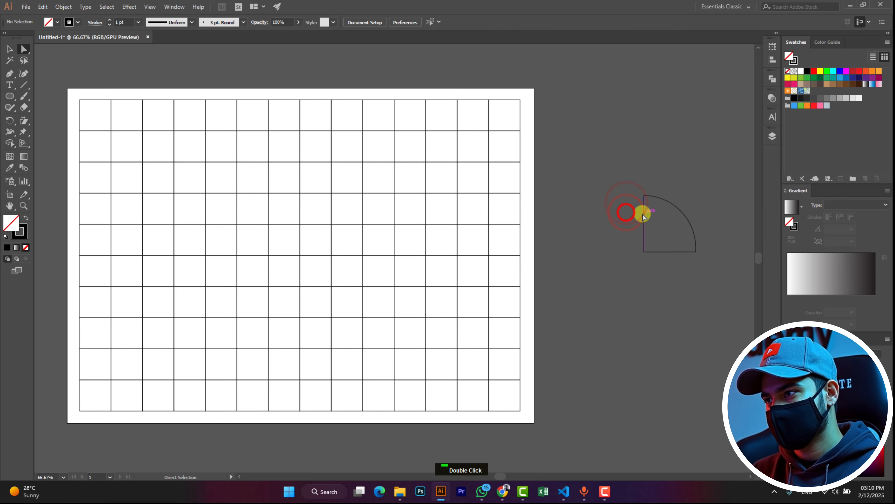
left_click(650, 326)
left_click(673, 203)
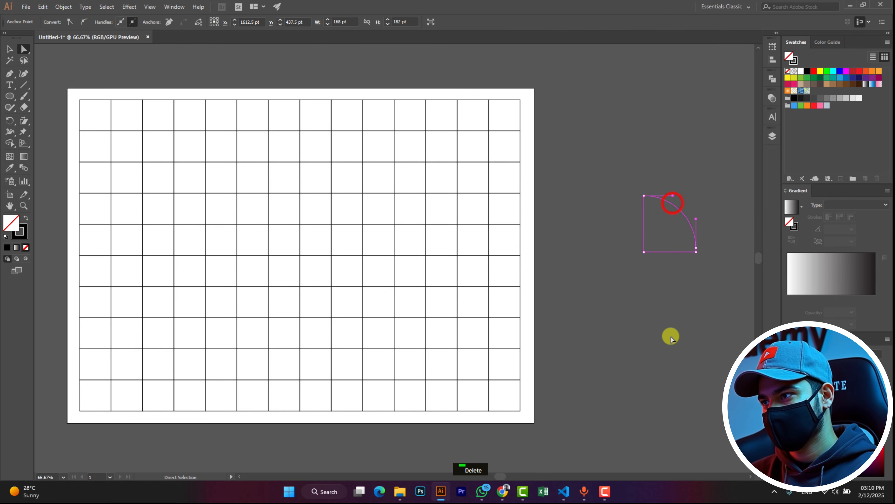
left_click(643, 336)
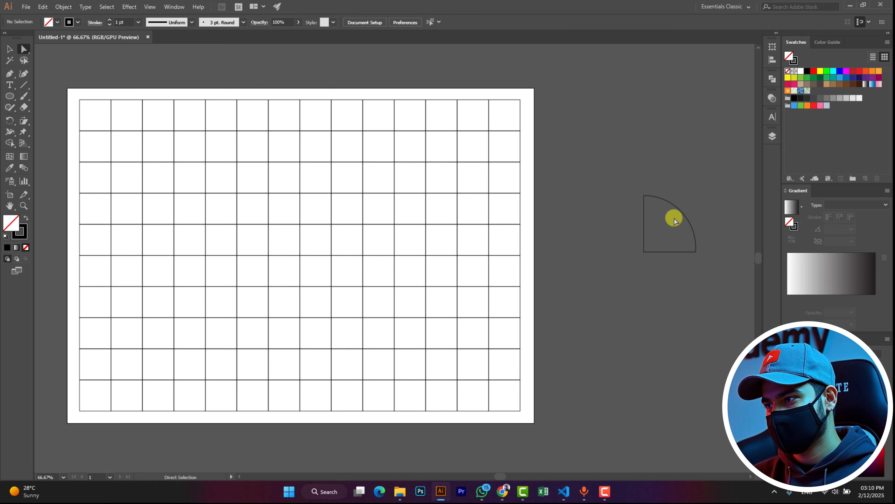
- Give the quarter circle a red fill and no stroke, and move it higher beside the artboard
left_click_drag(611, 177, 726, 335)
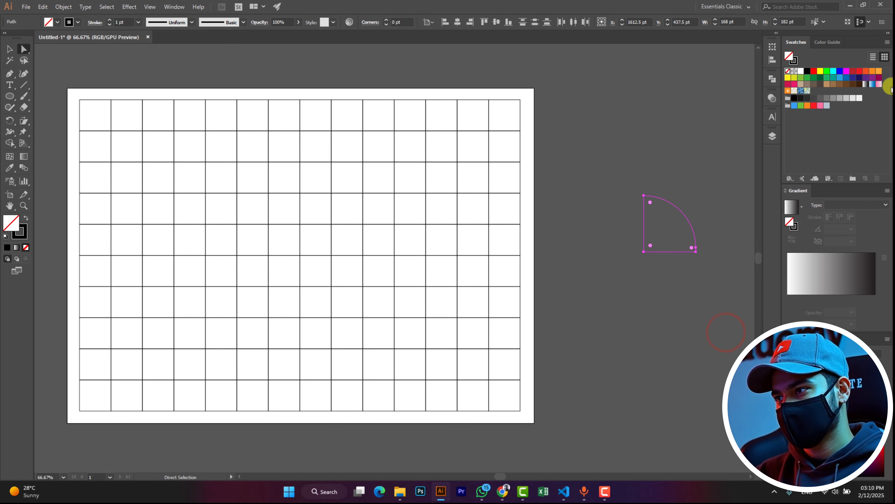
left_click(853, 72)
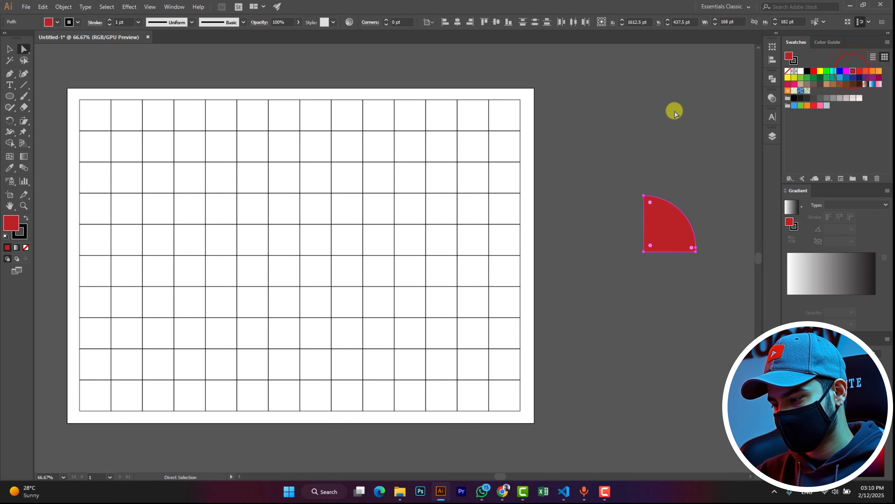
left_click(26, 247)
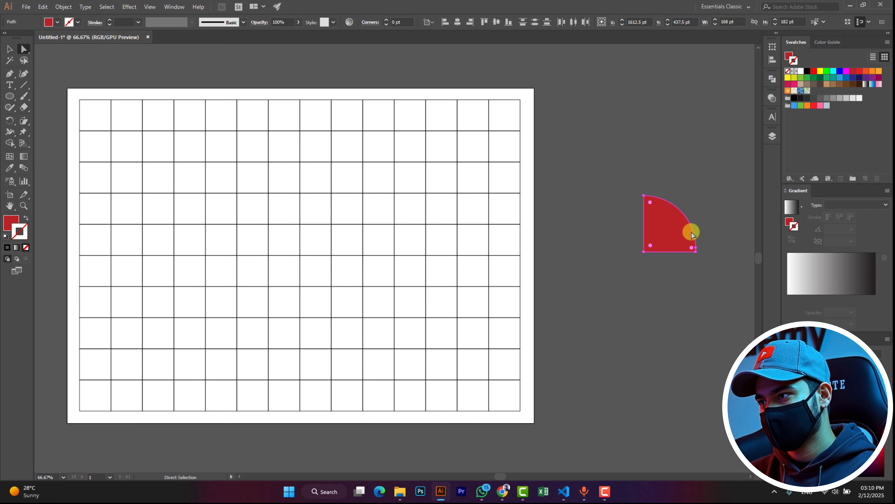
left_click_drag(665, 230, 645, 156)
left_click(661, 226, "ctrl")
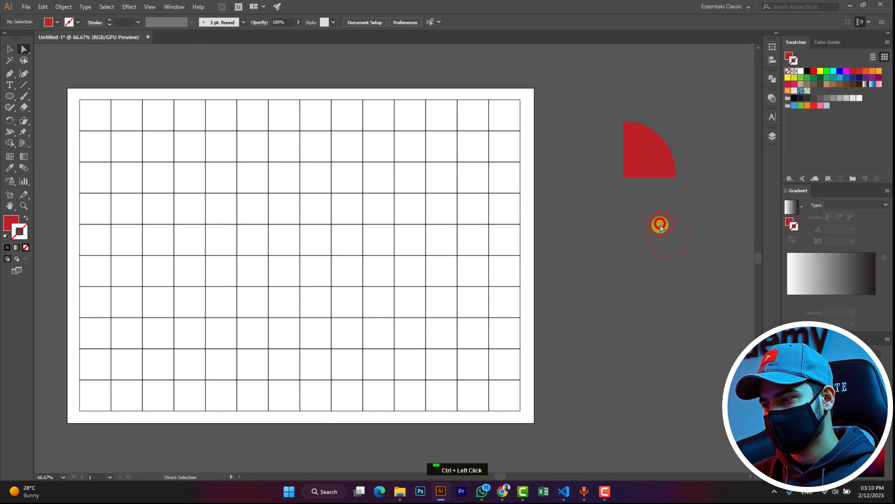
- Try to replace the grid cells with the red quarter circle using replaceItems, with Top object, 100% and Fit to element size
left_click_drag(589, 102, 676, 200)
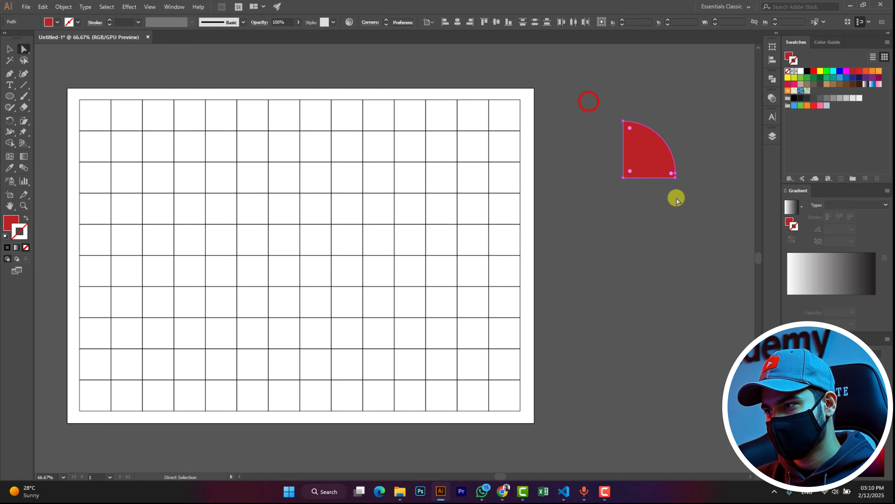
left_click_drag(48, 92, 545, 422)
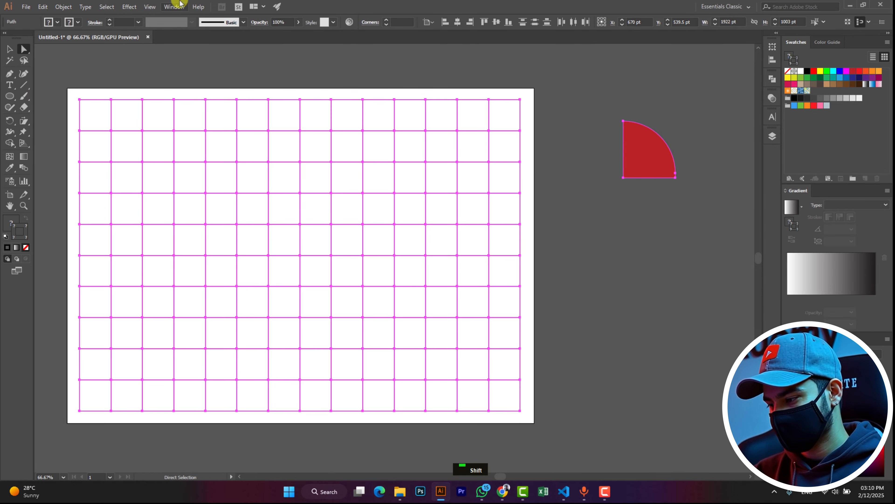
left_click(26, 7)
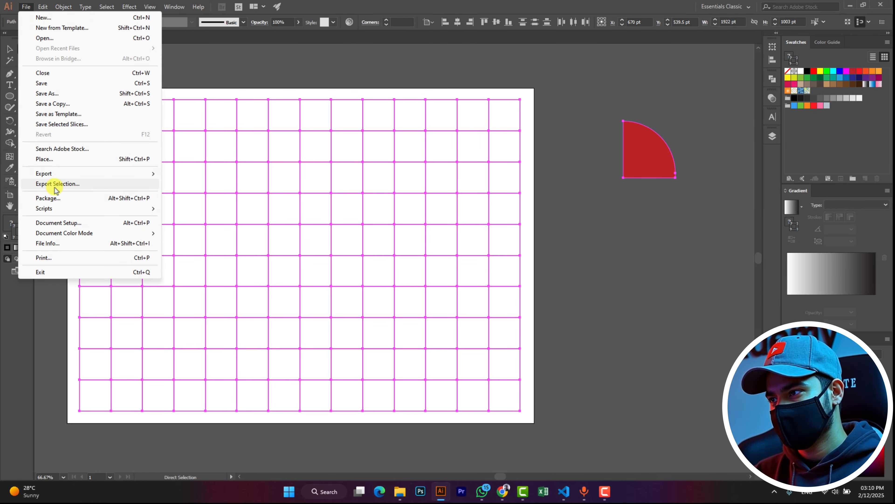
left_click(54, 207)
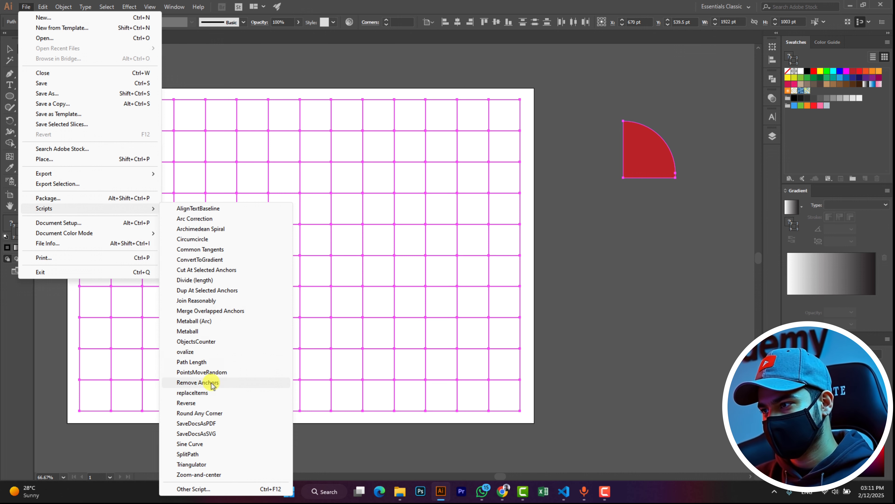
left_click(217, 392)
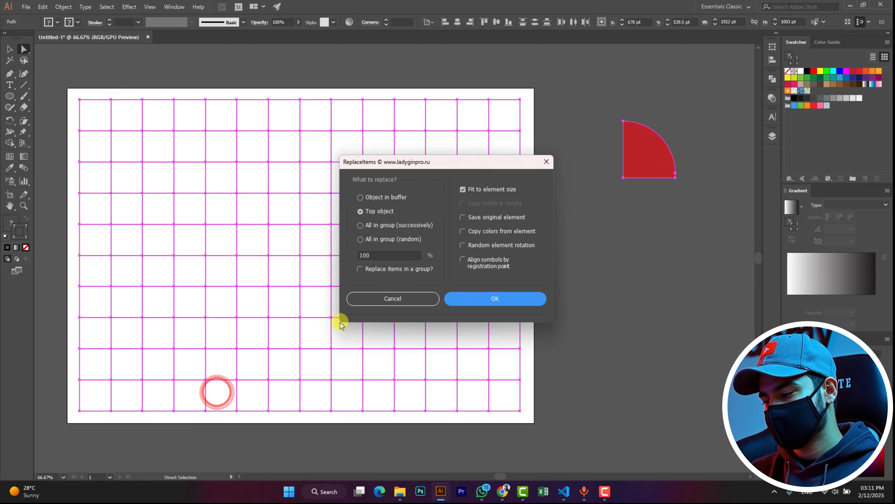
left_click(471, 299)
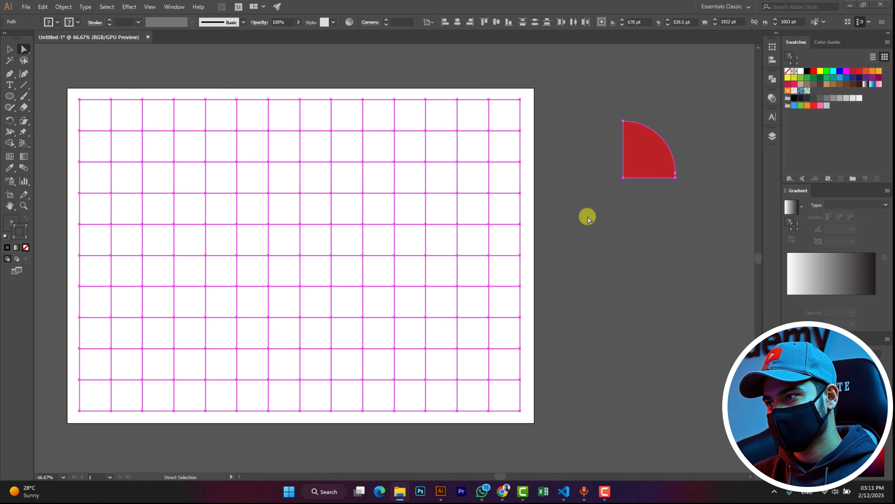
- Bring the red quarter circle to the front of the stacking order
left_click(597, 201)
right_click(629, 163)
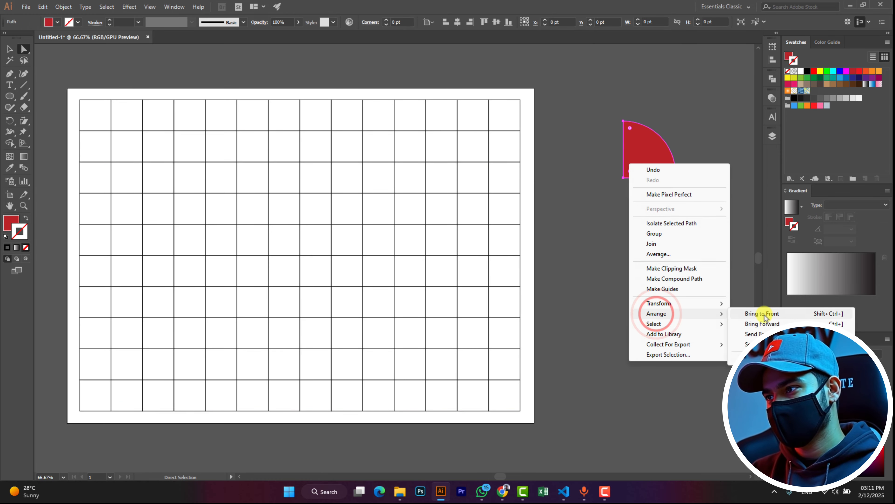
left_click(763, 314)
left_click(647, 228)
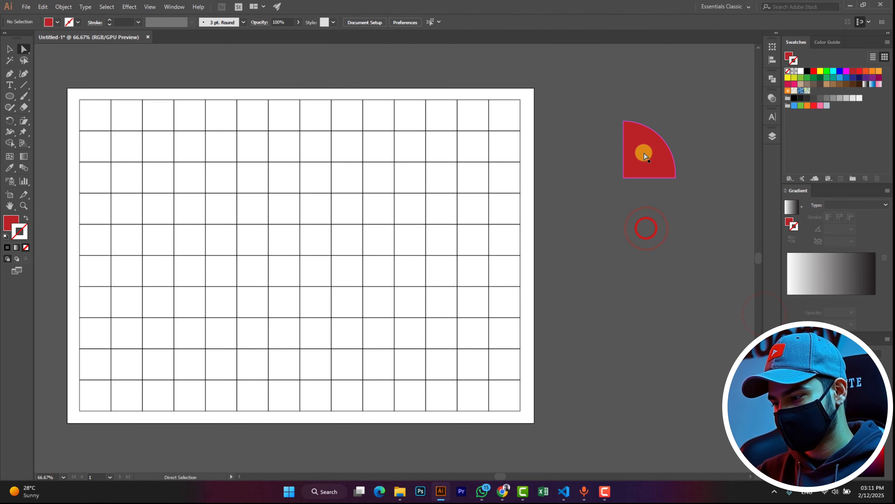
- Run replaceItems on the quarter circle and the whole grid, using Top object at 100% with Fit to element size
left_click(645, 155)
left_click_drag(70, 70, 543, 414)
left_click(24, 6)
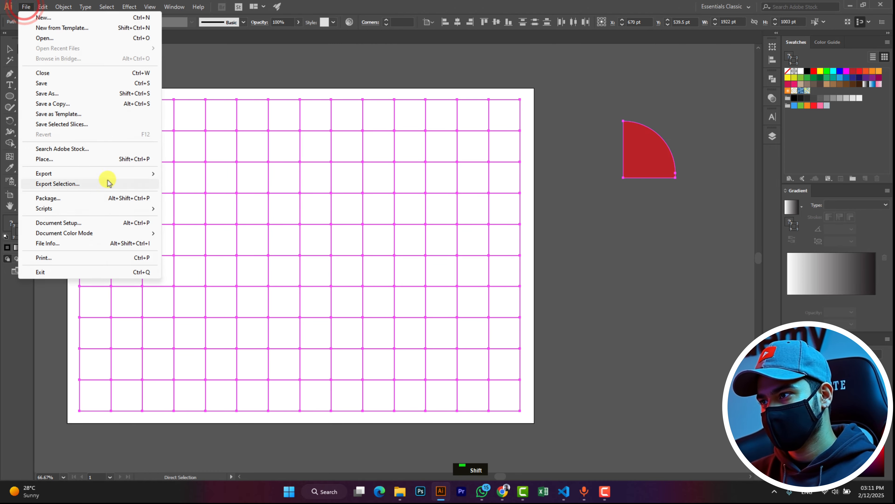
left_click(105, 209)
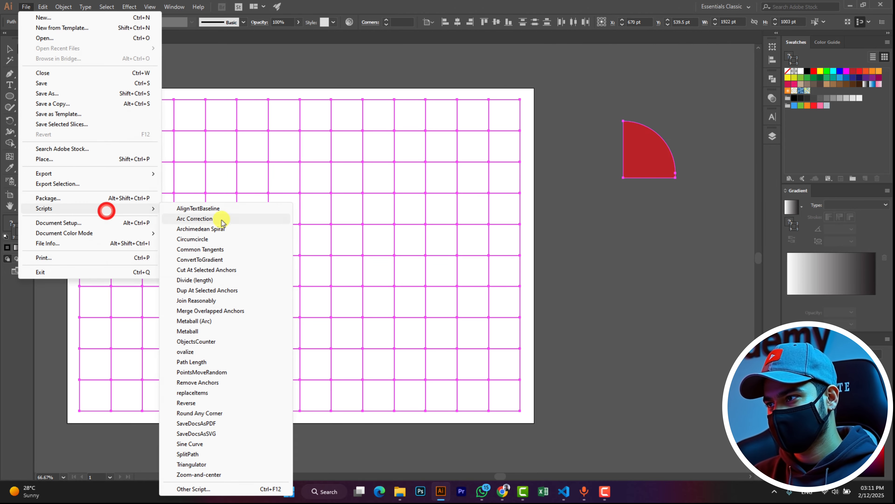
left_click(207, 391)
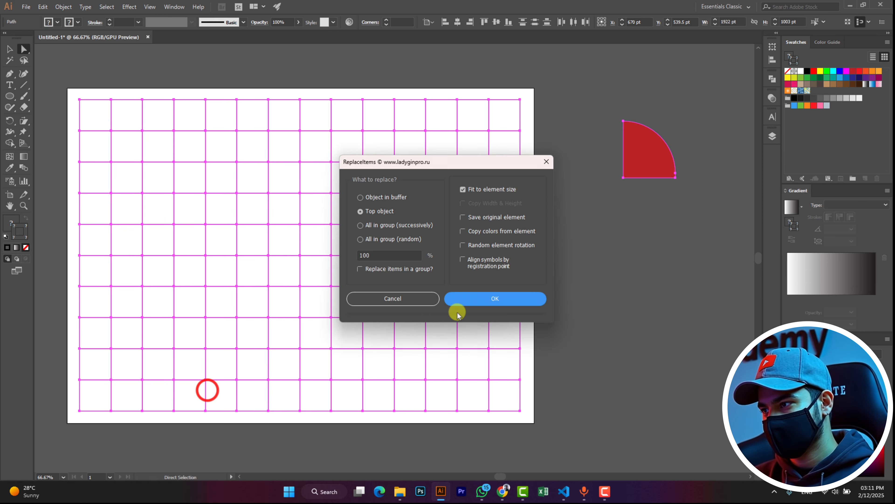
left_click(480, 298)
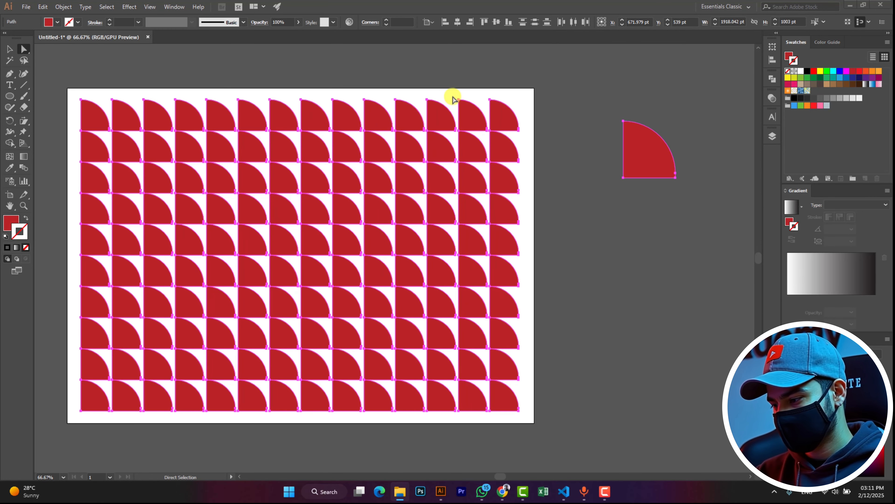
- Undo the replacement of the grid cells with red quarter circles
left_click(580, 225)
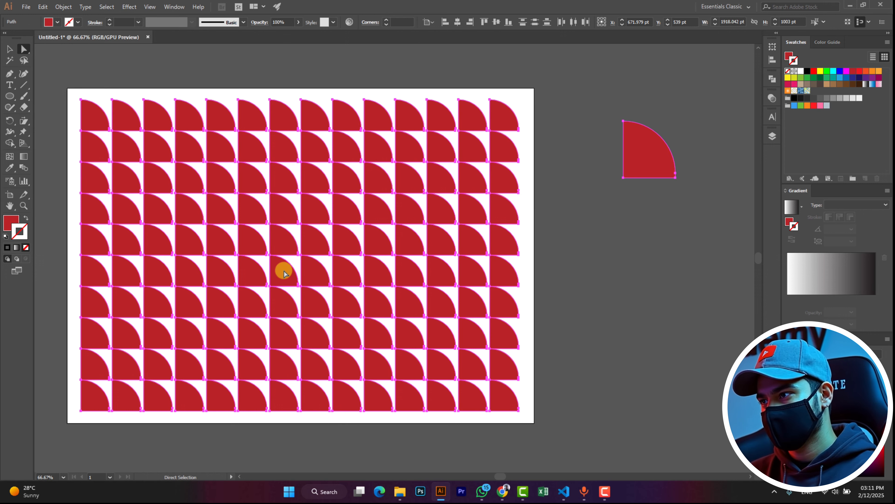
key("ctrl+z")
key("ctrl+z")
key("ctrl+z")
key("ctrl+z")
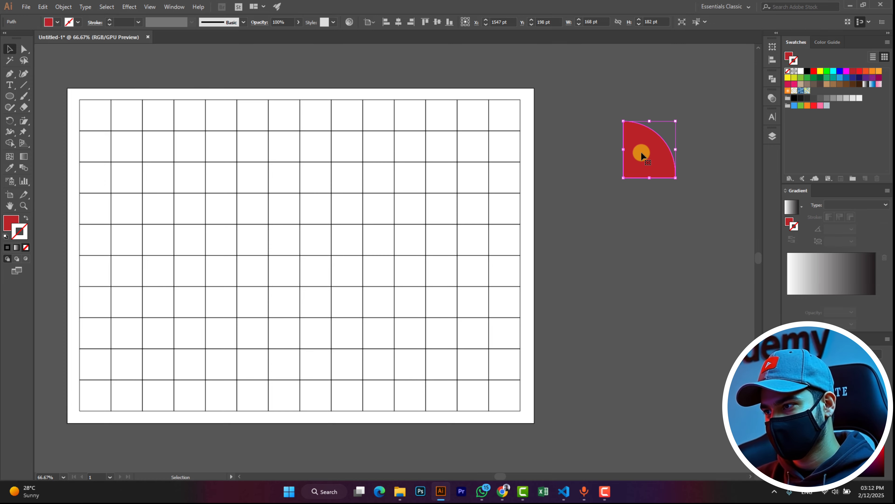
- Duplicate the quarter circle into a vertical column of four, with the second and fourth shapes rotated 180°
left_click_drag(641, 152, 640, 228)
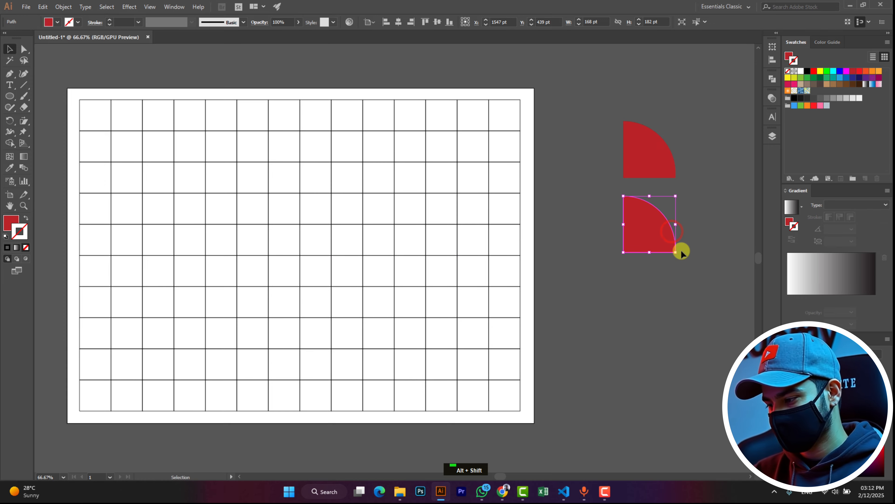
left_click_drag(681, 255, 681, 291)
left_click_drag(660, 229, 676, 366)
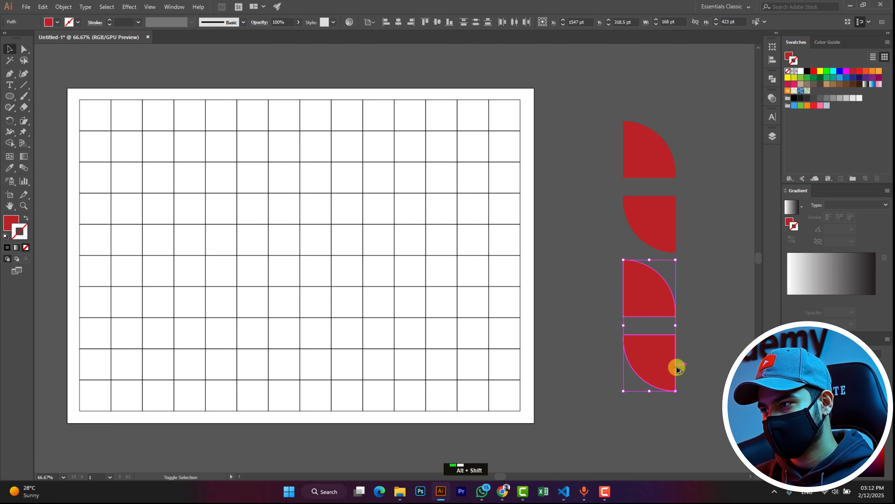
left_click(707, 266)
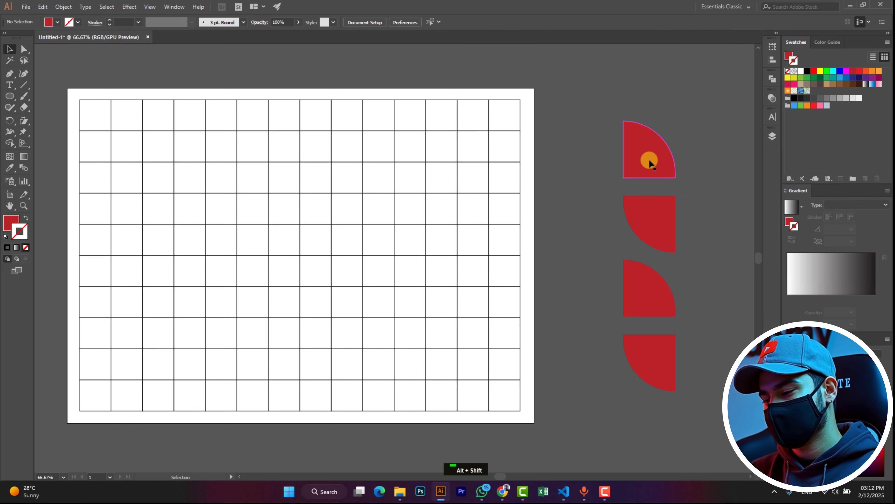
- Fill the second quarter circle dark blue with no stroke, and the third one dark green
left_click(650, 235)
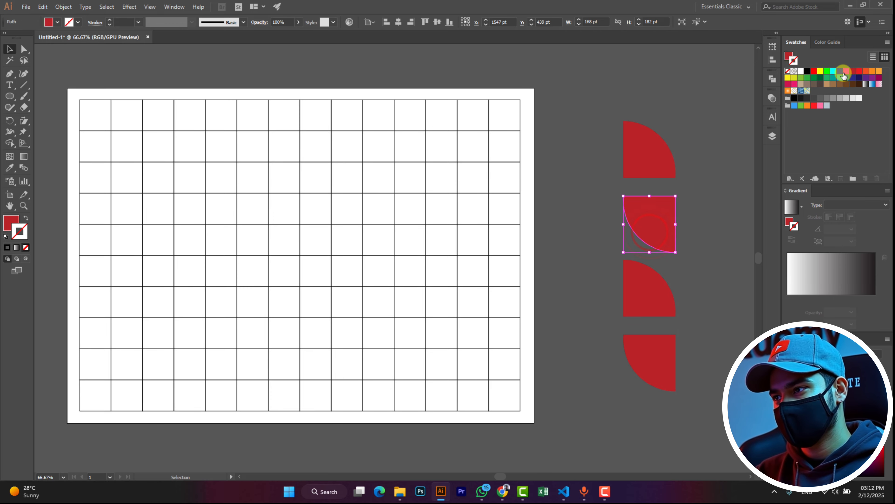
left_click(858, 78)
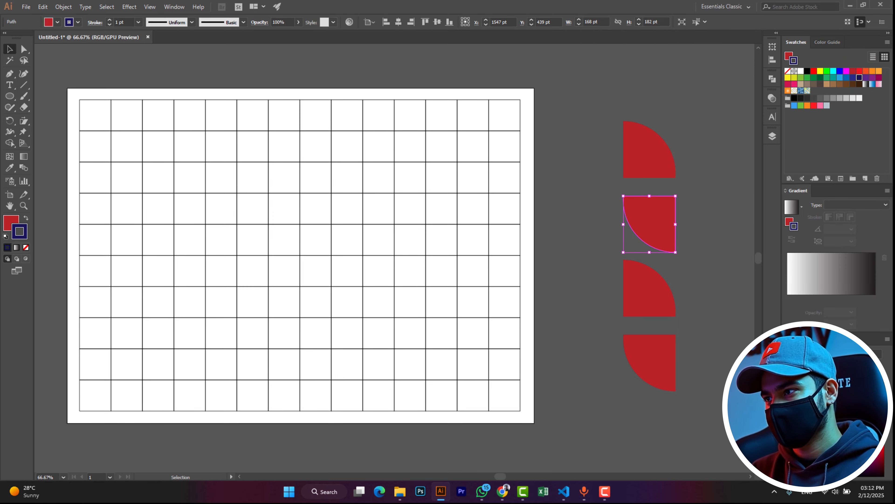
left_click(27, 217)
left_click(25, 248)
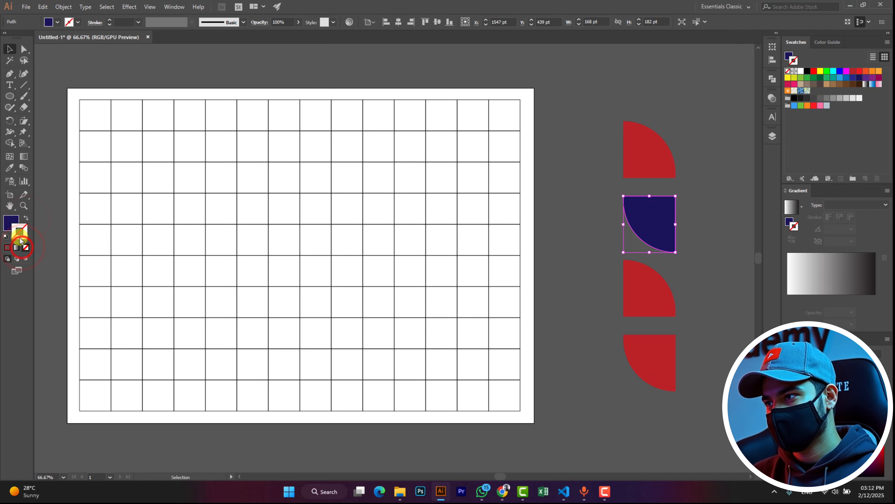
left_click(11, 222)
left_click(636, 296)
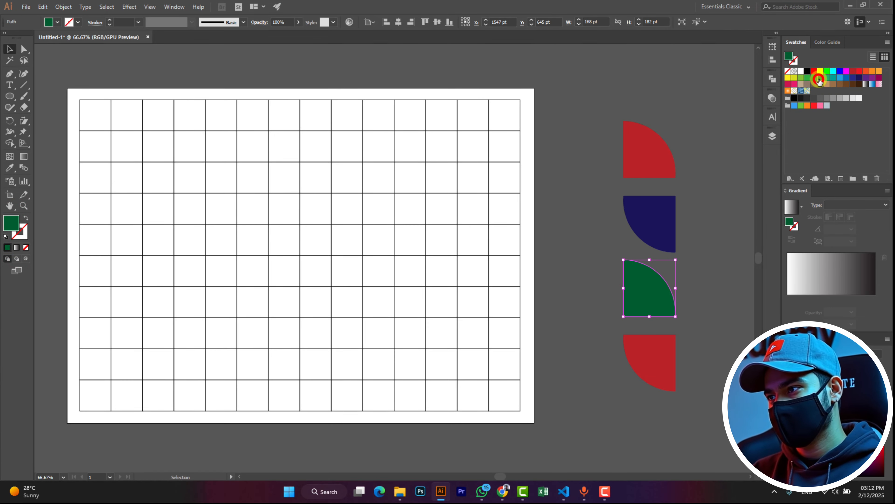
- Fill the fourth quarter circle at the bottom of the column with yellow
left_click(650, 342)
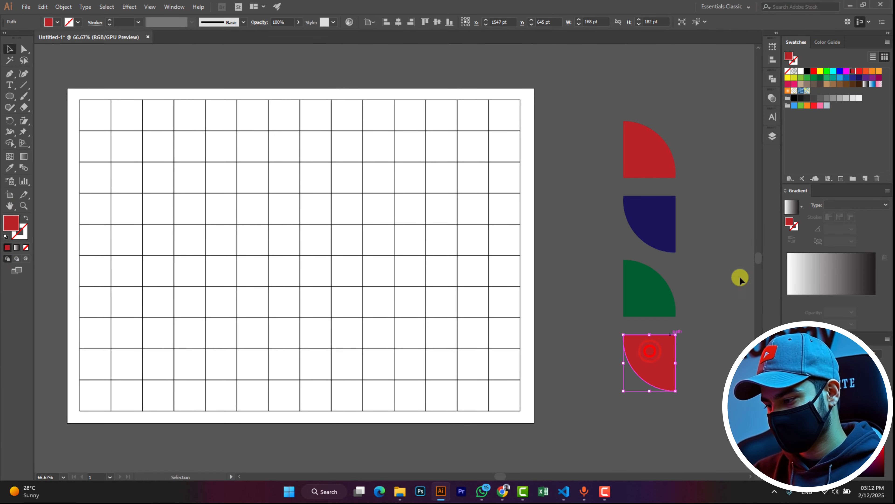
left_click(795, 80)
left_click(679, 92)
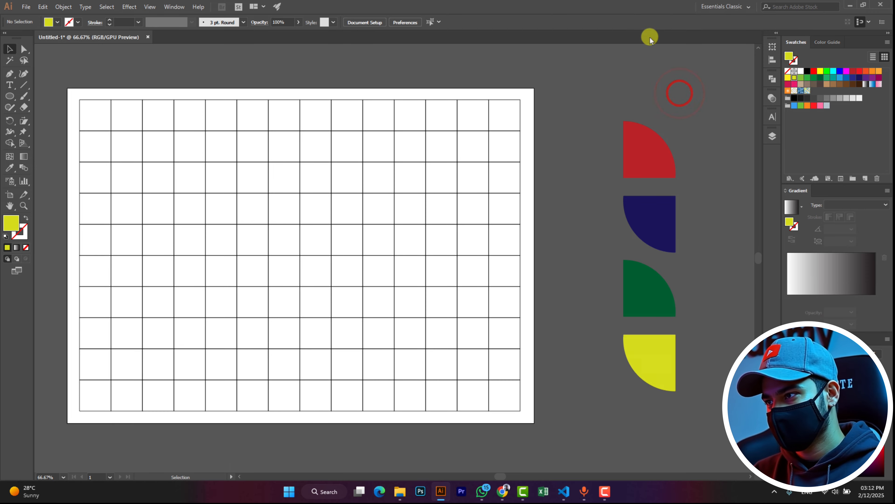
key("ctrl+a")
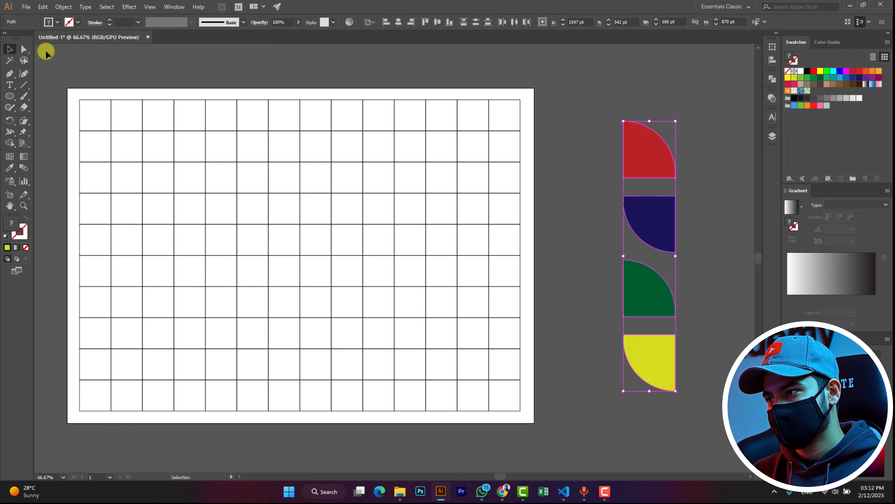
key("shift")
left_click_drag(62, 72, 530, 430)
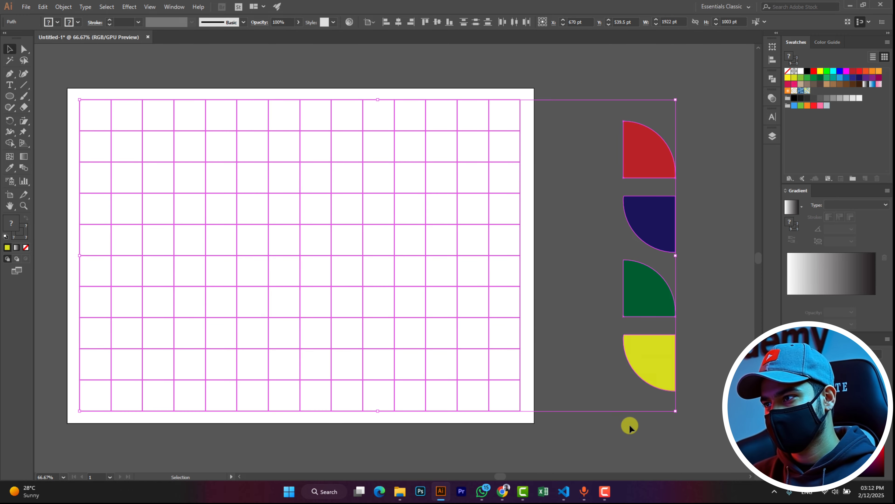
left_click(626, 435)
- Group the four coloured quarter circles and bring the group to the front of the stacking order
left_click_drag(592, 128, 677, 405)
right_click(666, 364)
left_click(711, 236)
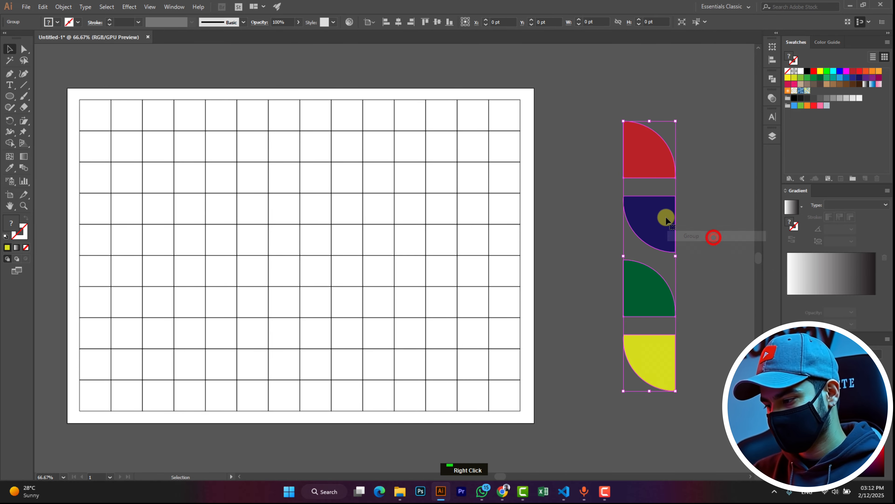
right_click(666, 217)
mouse_move(716, 320)
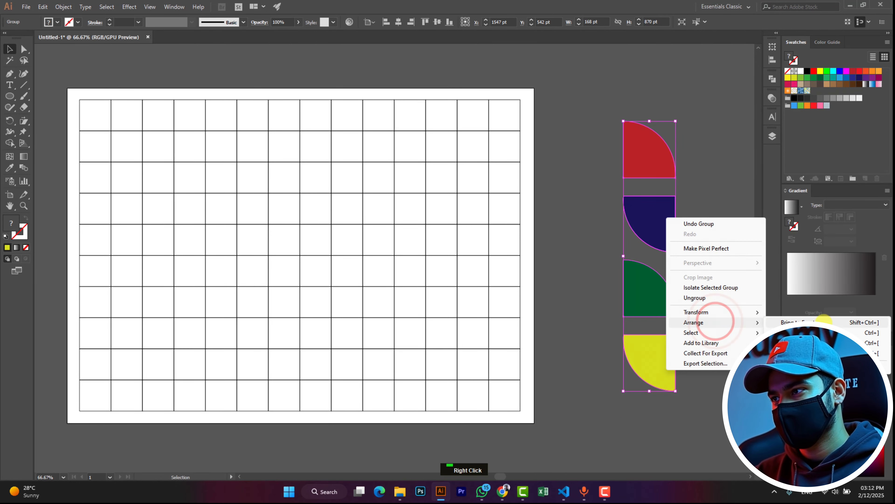
left_click(824, 322)
- Run replaceItems on the quarter circle group and the whole grid, using All in group (random) at 100% with Fit to element size
left_click_drag(43, 70, 459, 312)
left_click(26, 7)
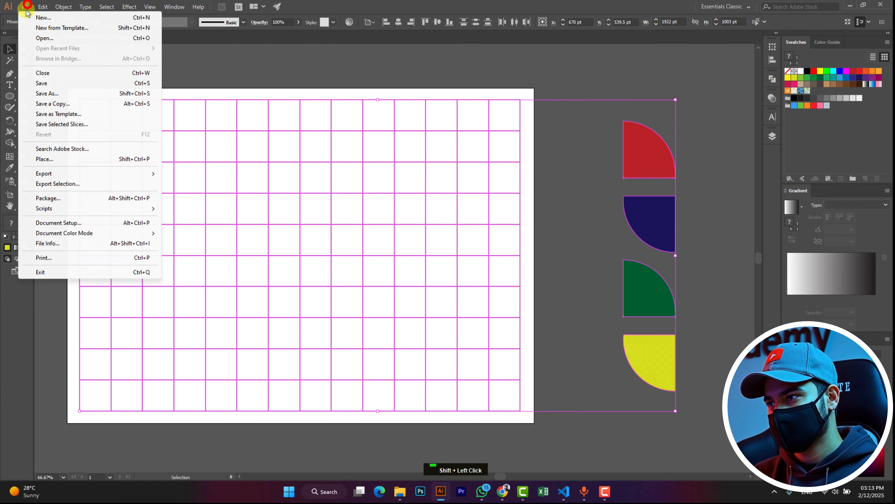
mouse_move(62, 208)
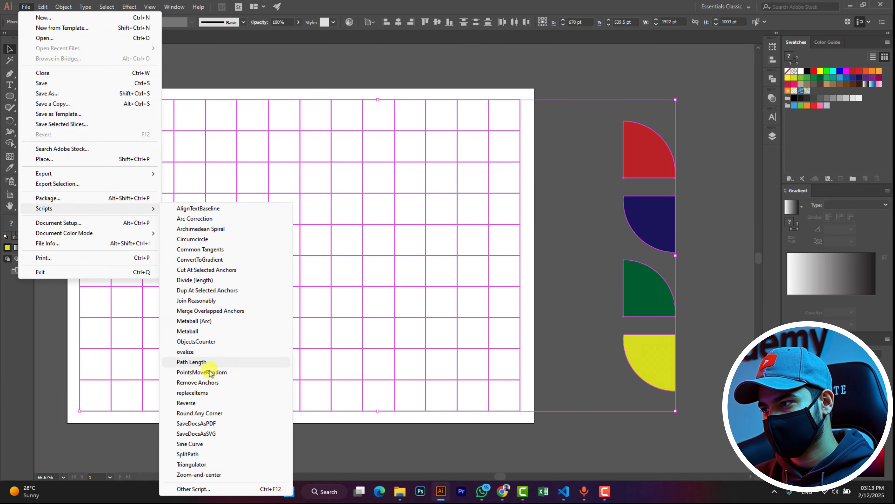
left_click(192, 392)
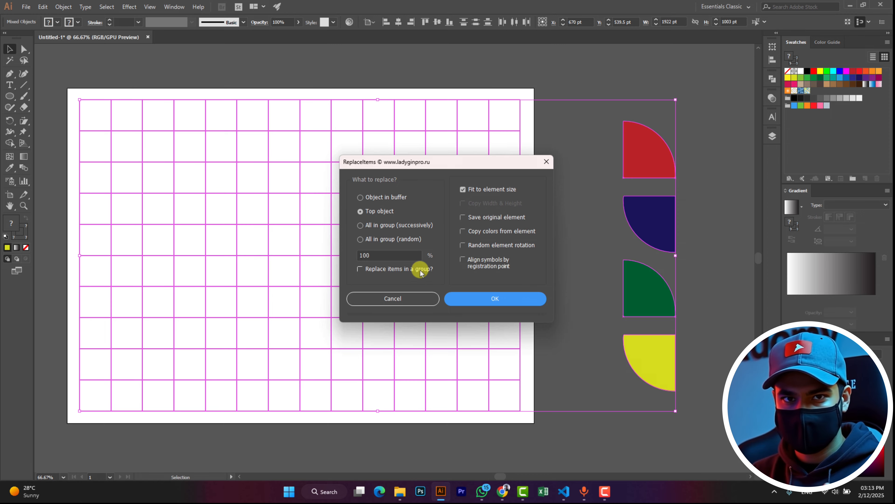
left_click(409, 239)
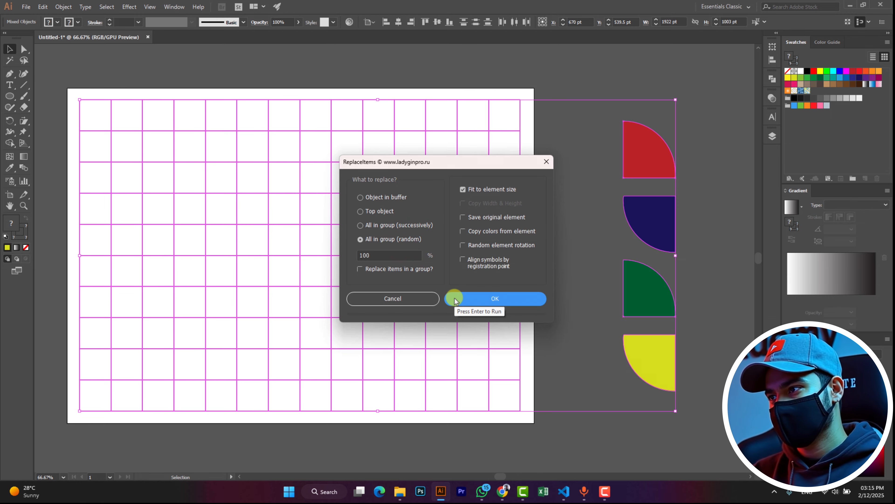
left_click(462, 300)
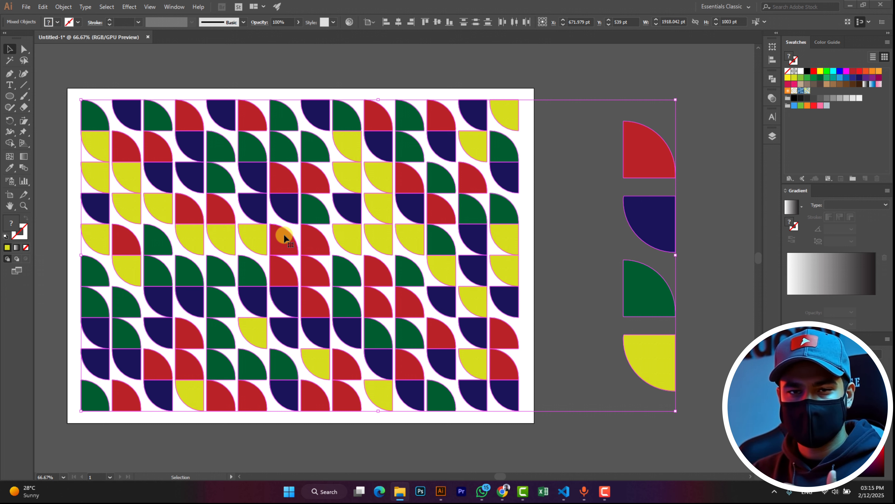
- Undo the random replacement of the grid cells with coloured quarter circles
key("ctrl+z")
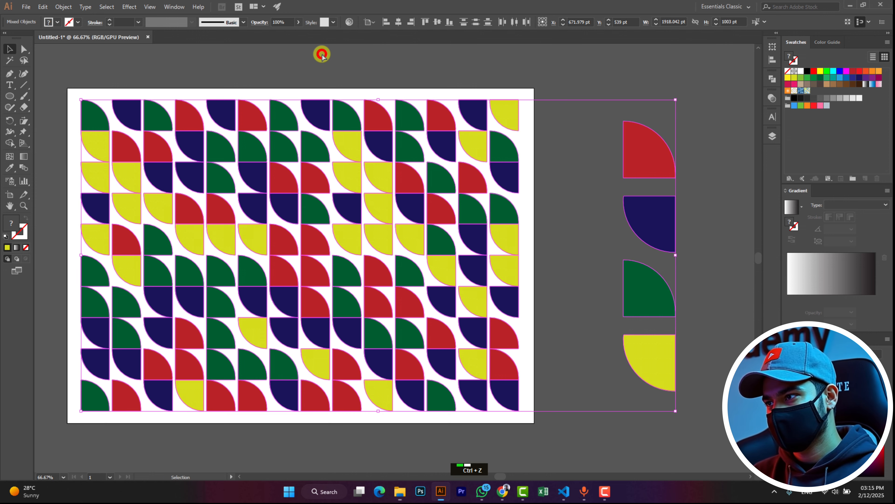
key("ctrl+z")
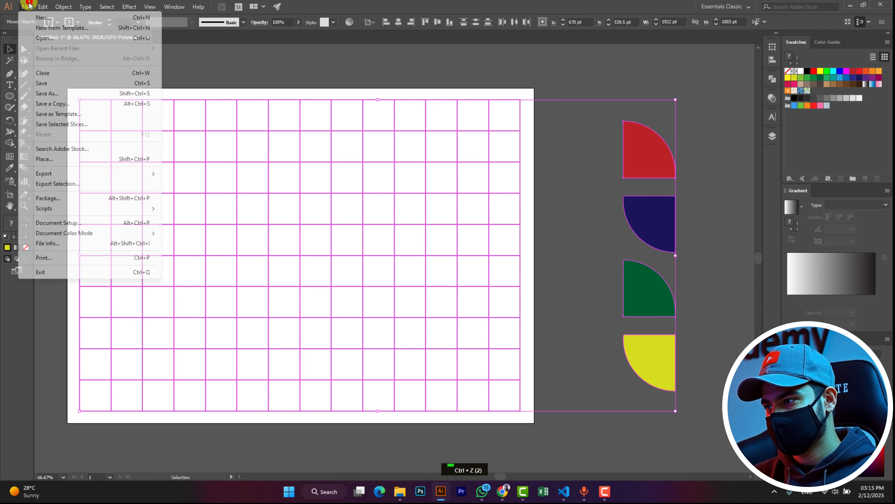
- Run replaceItems on the quarter circle group and the grid, using All in group (successively) at 100% with Fit to element size
left_click(26, 7)
left_click(65, 208)
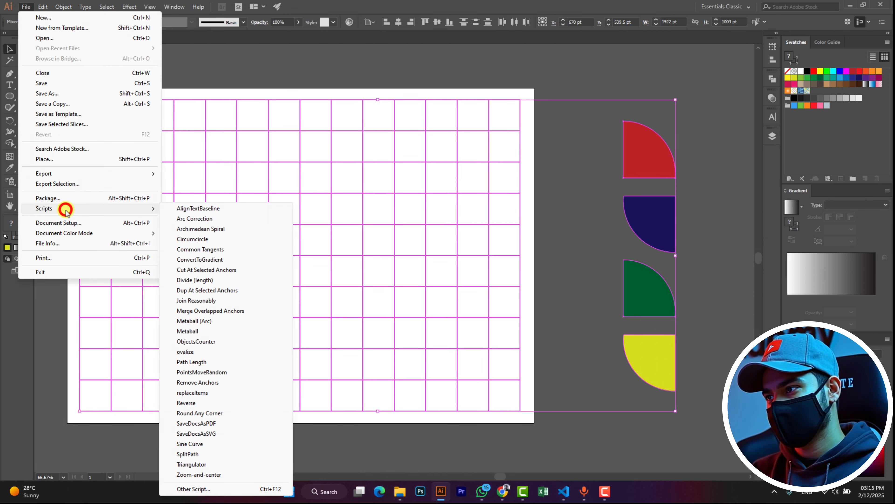
left_click(242, 394)
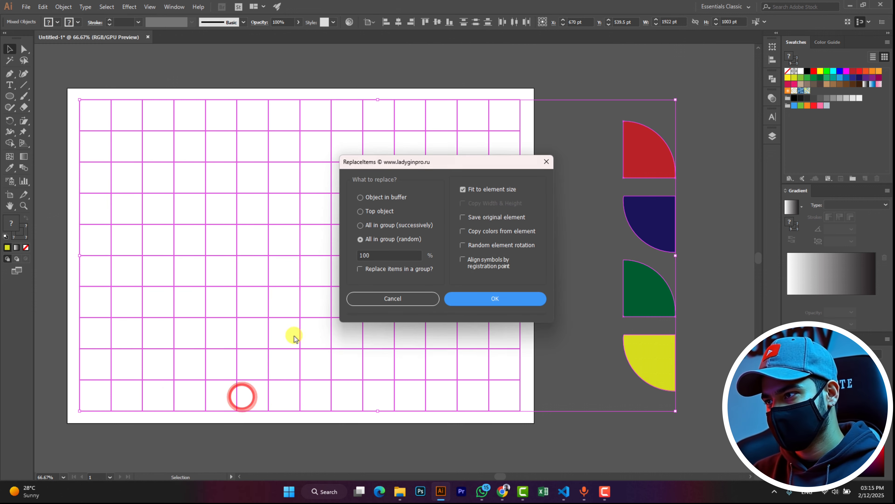
left_click(396, 228)
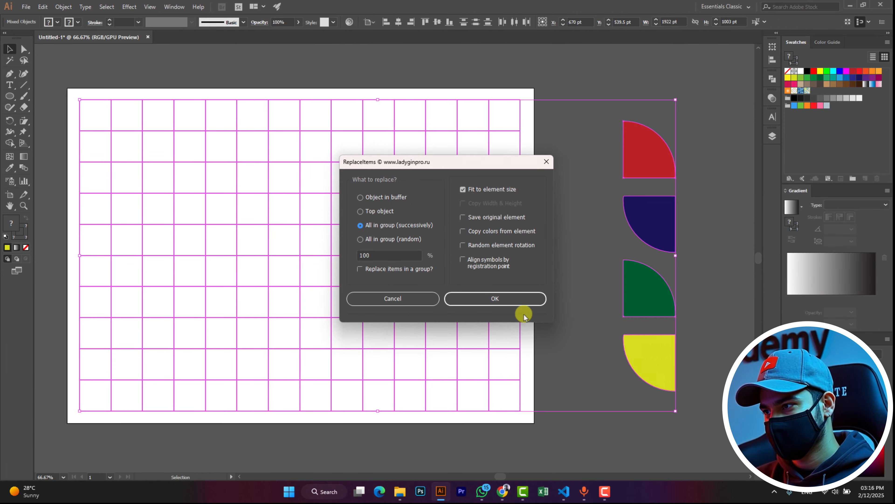
left_click(504, 300)
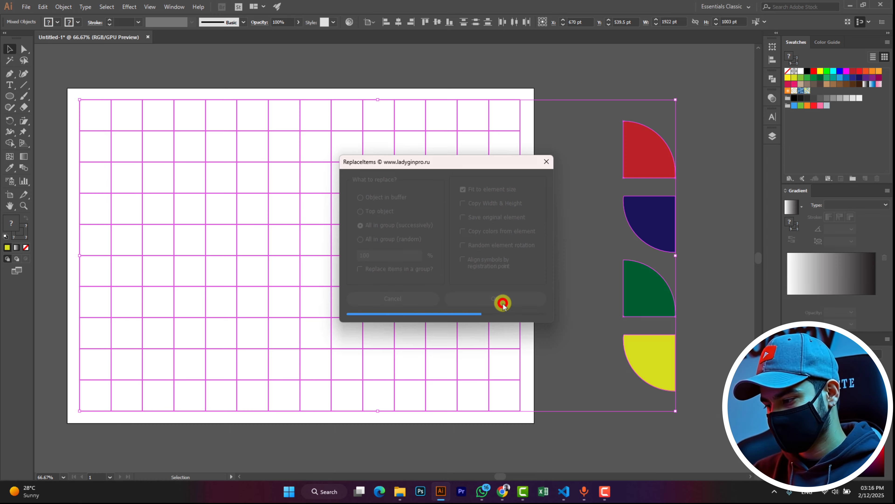